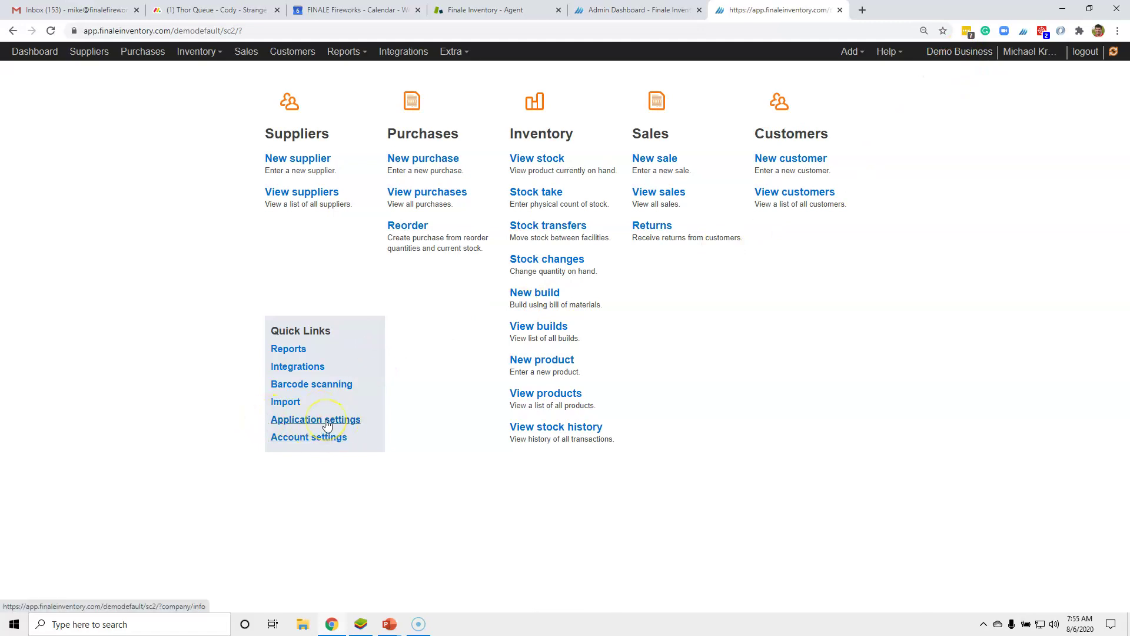
- Open the purchasing adjustments in the application settings
left_click(955, 53)
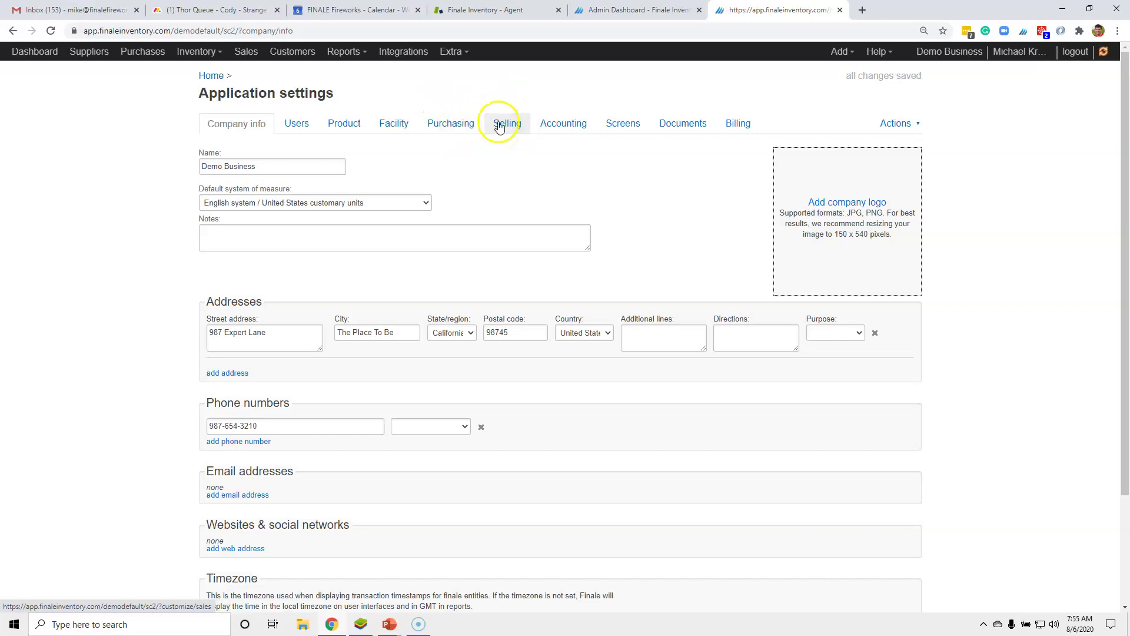
left_click(453, 125)
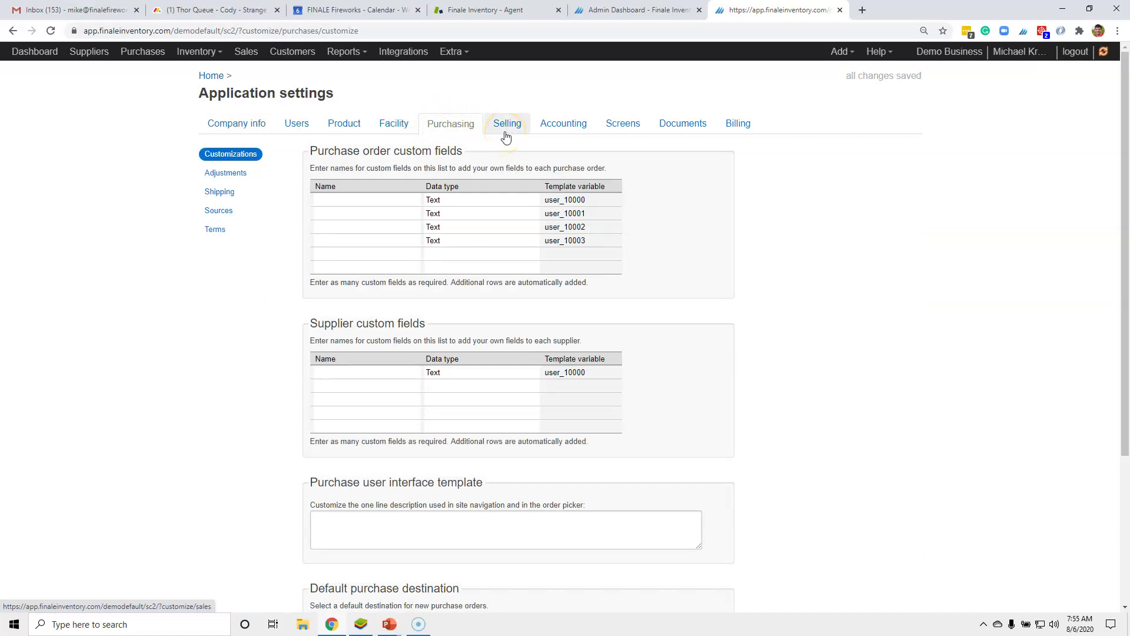
left_click(228, 175)
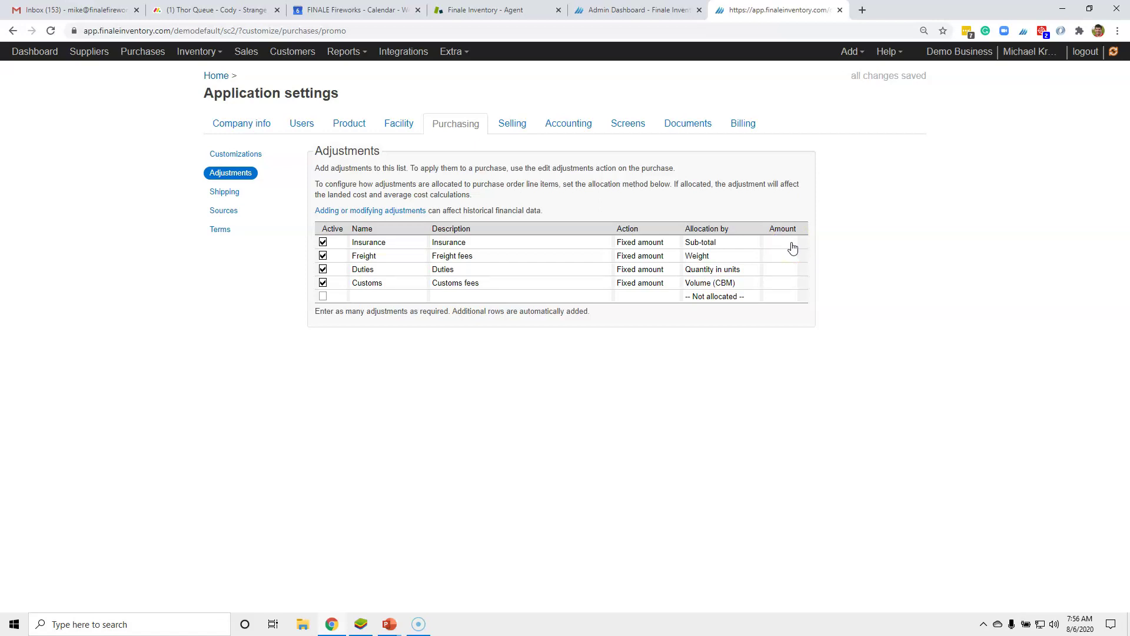
- Try a default amount of 150.00 on the Insurance adjustment and clear it again
left_click(780, 247)
type("150.00")
left_click(772, 215)
left_click(787, 251)
key("BackSpace")
- Change the Insurance adjustment's action to % of sub-total and set its amount to 15
left_click(631, 245)
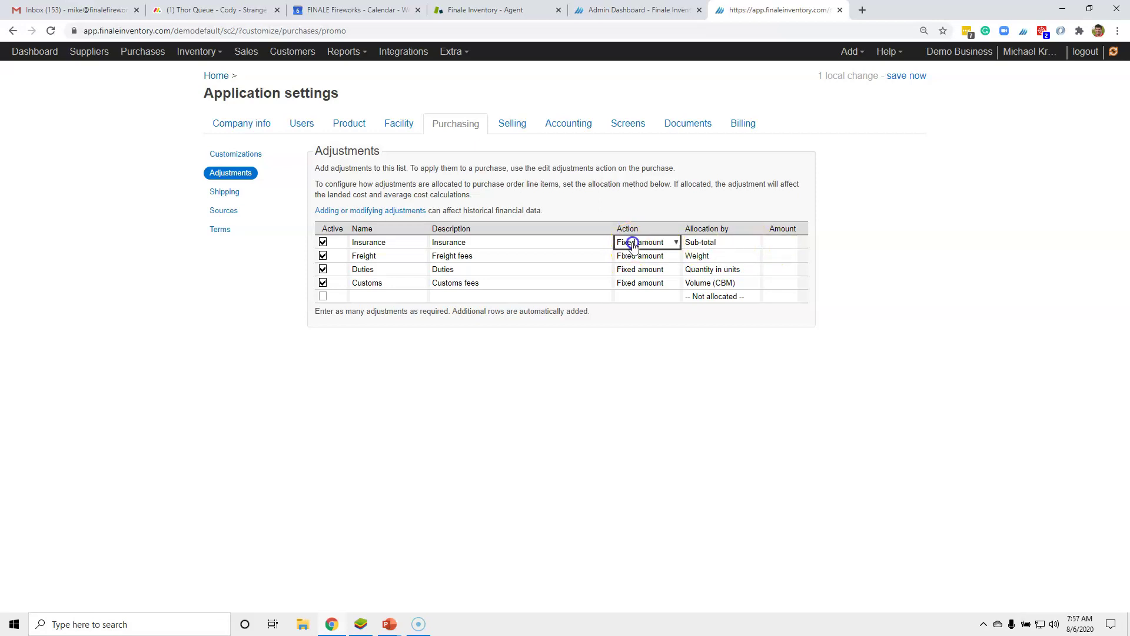
left_click(674, 243)
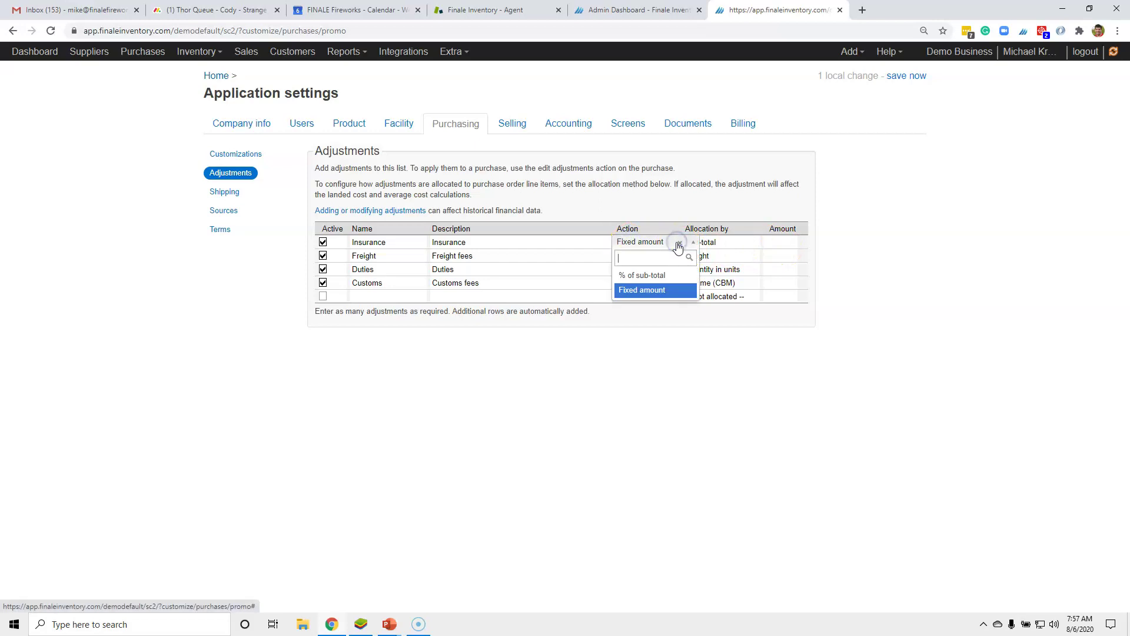
left_click(650, 279)
left_click(657, 280)
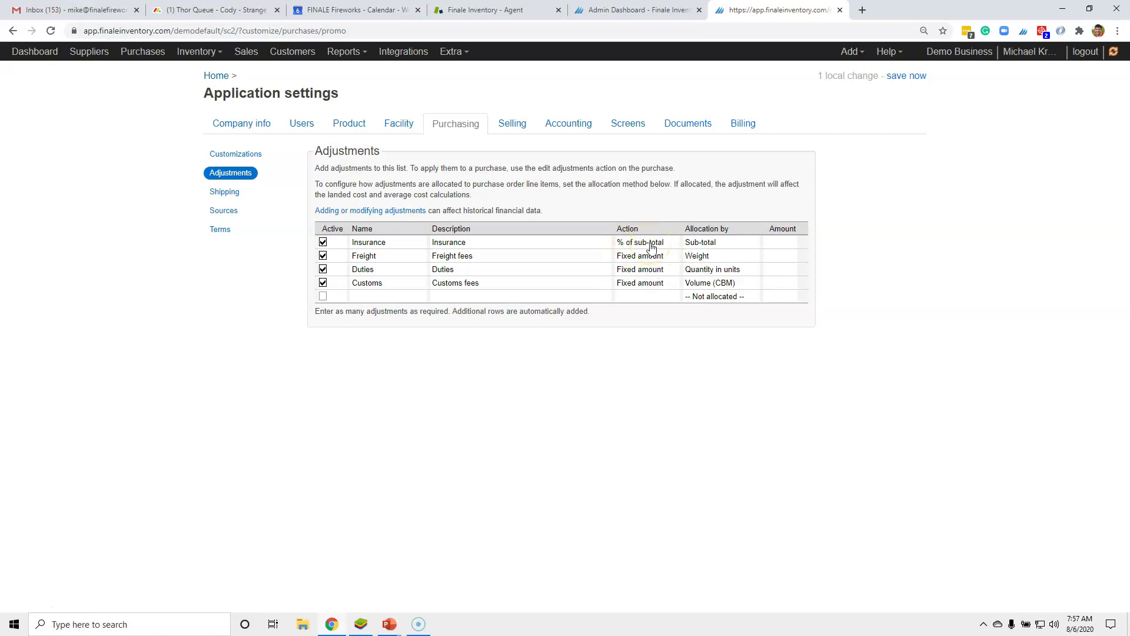
left_click(772, 247)
type("15")
left_click(769, 211)
- Restore the Insurance adjustment's action to Fixed amount and clear its amount
left_click(648, 245)
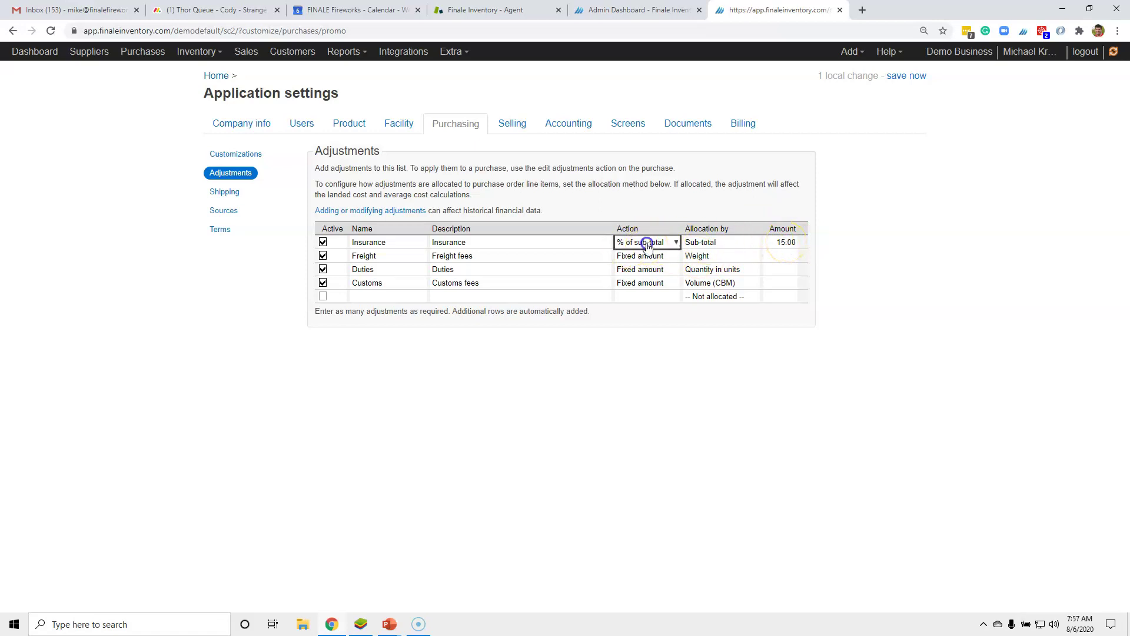
left_click(677, 242)
left_click(669, 290)
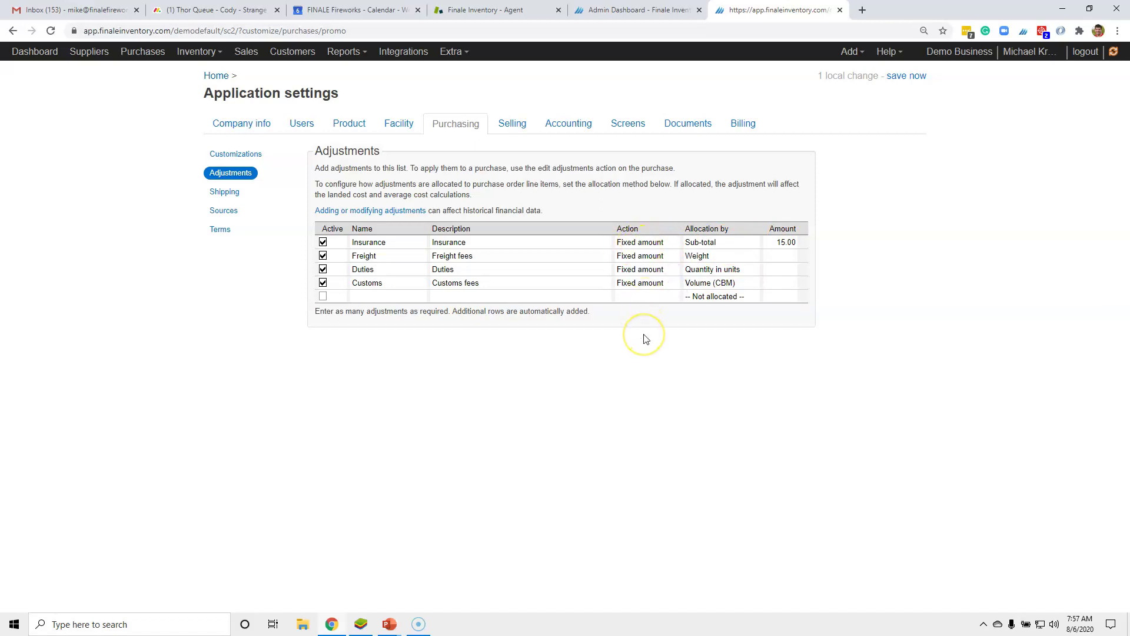
left_click(788, 246)
key("BackSpace")
left_click(776, 211)
- Add a purchasing adjustment named Shipping with the action Fixed amount and save the changes
left_click(400, 297)
type("Shipping")
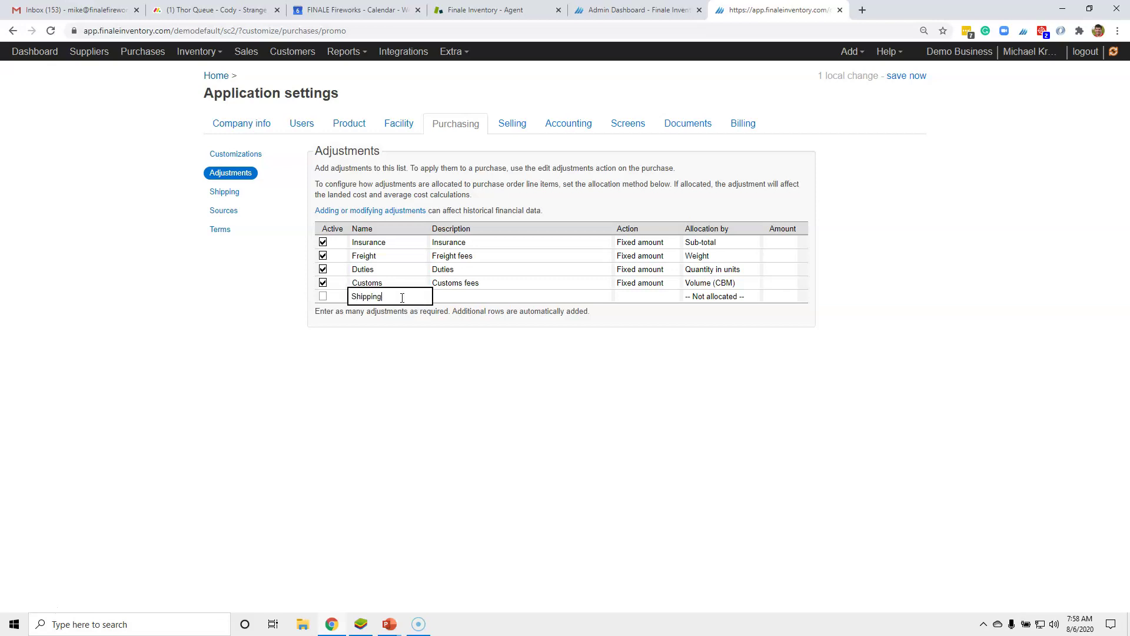
key("Return")
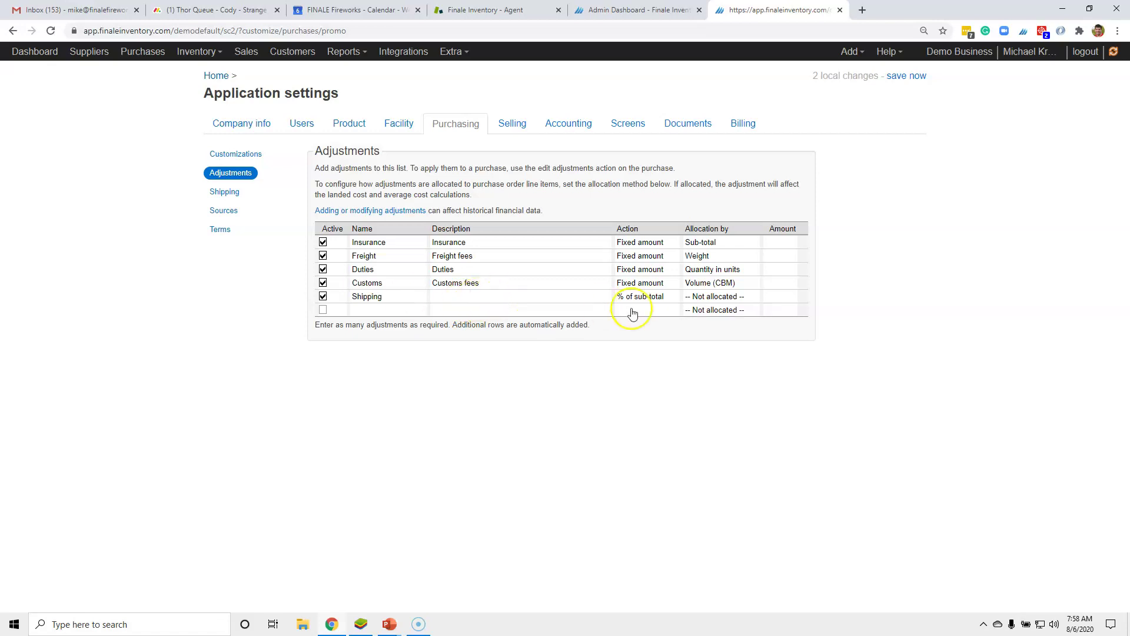
left_click(668, 299)
left_click(668, 299)
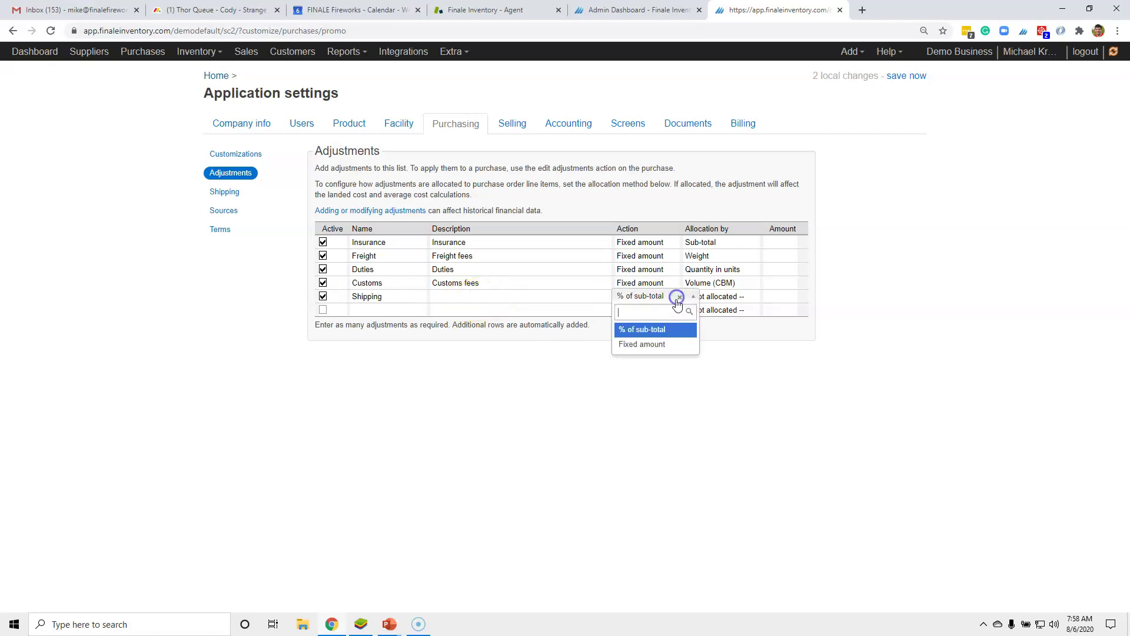
left_click(670, 342)
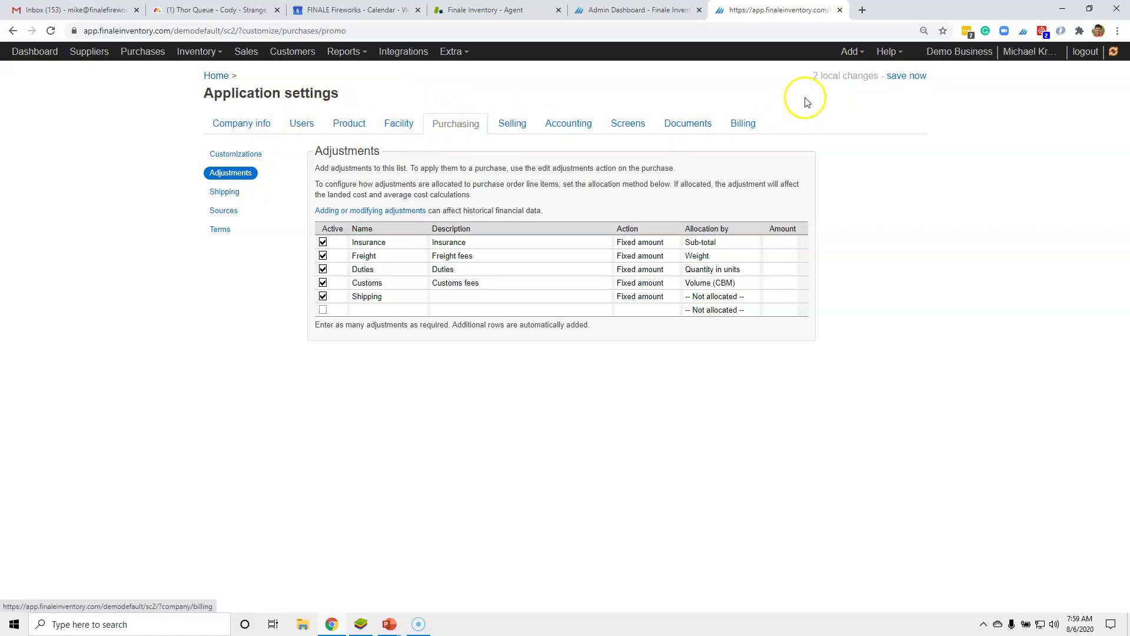
left_click(906, 76)
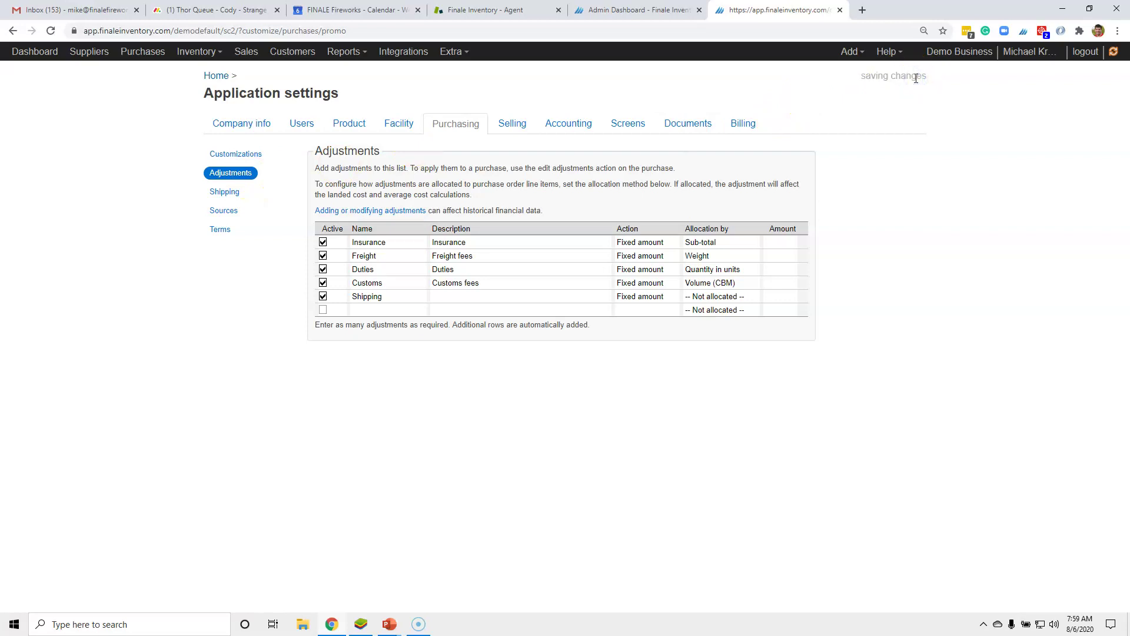
- Open the editable Overseas Seller purchase order dated 8/5/2020 and go to its discounts and fees
left_click(143, 52)
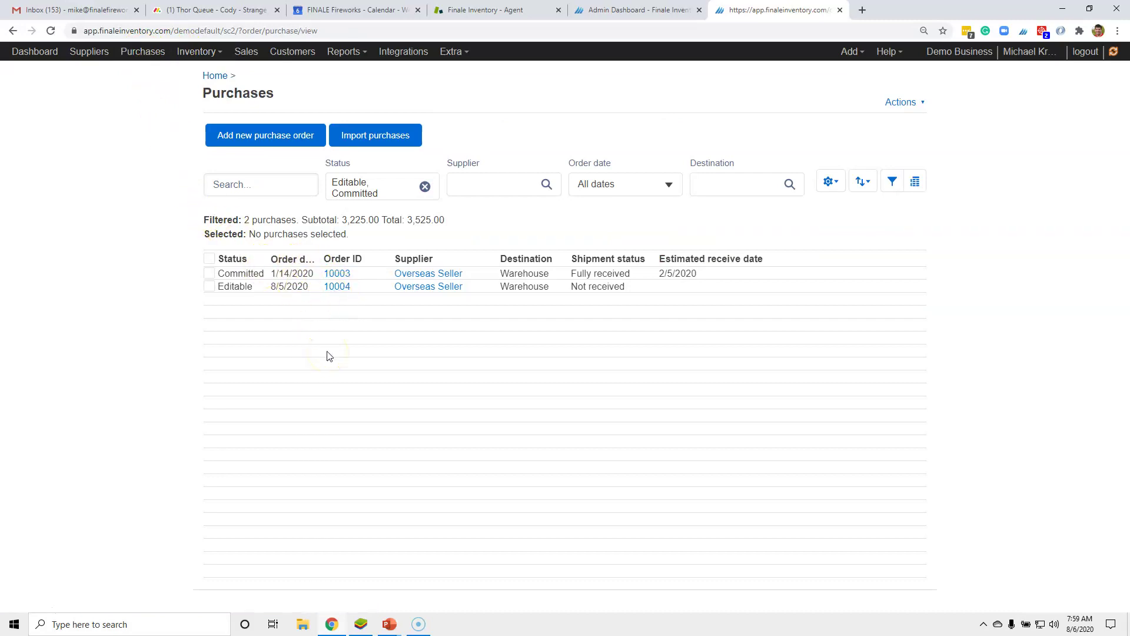
left_click(337, 287)
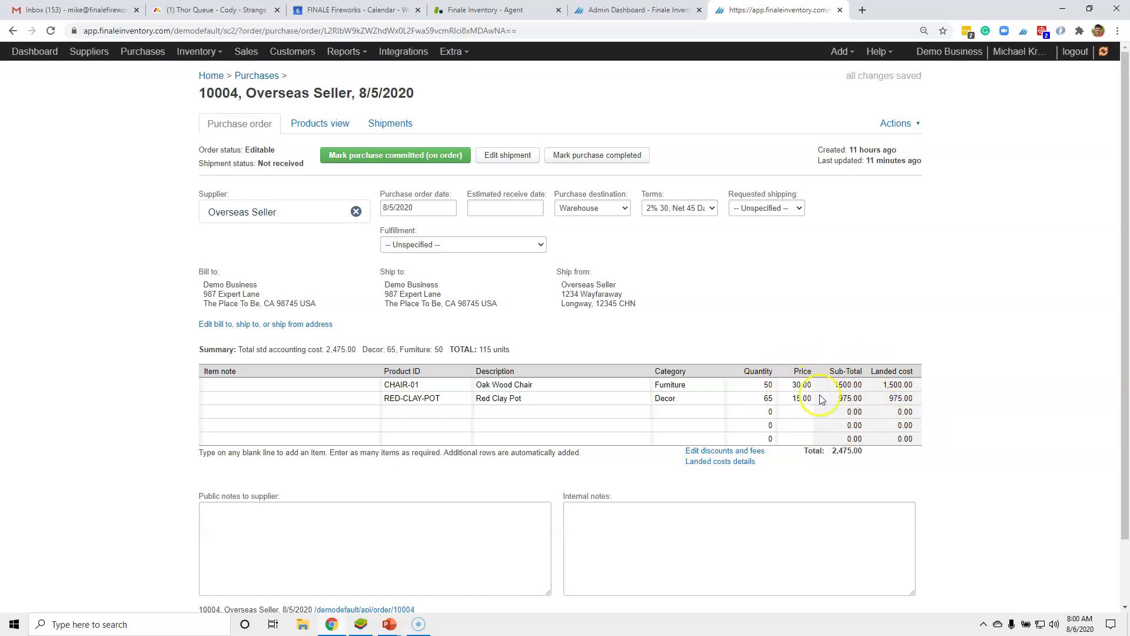
left_click(729, 452)
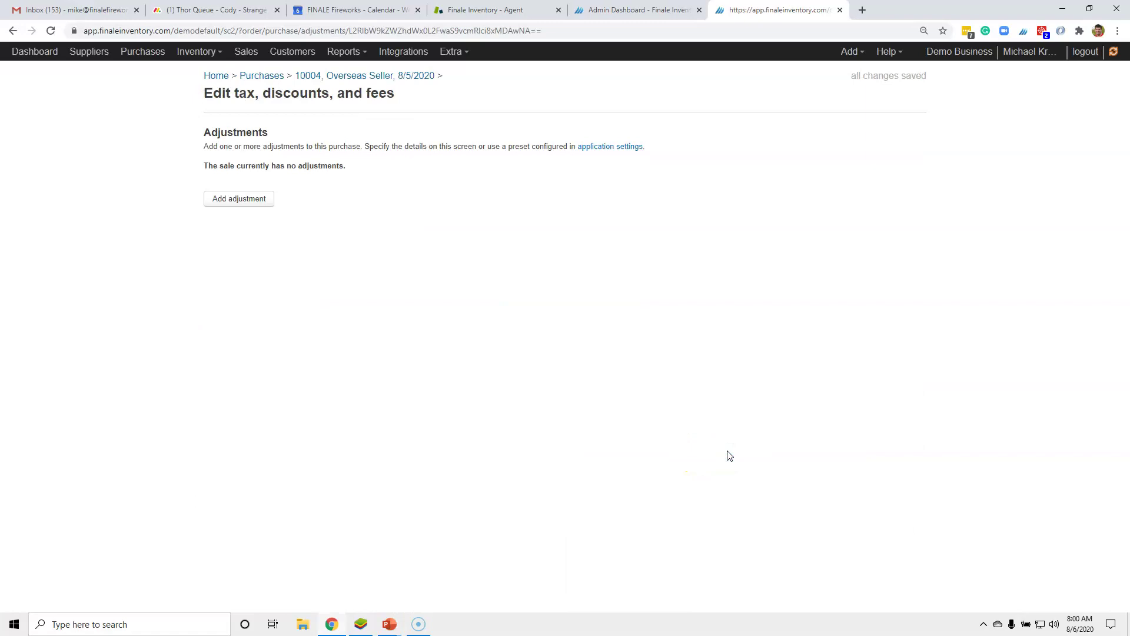
left_click_drag(202, 131, 272, 143)
left_click(326, 186)
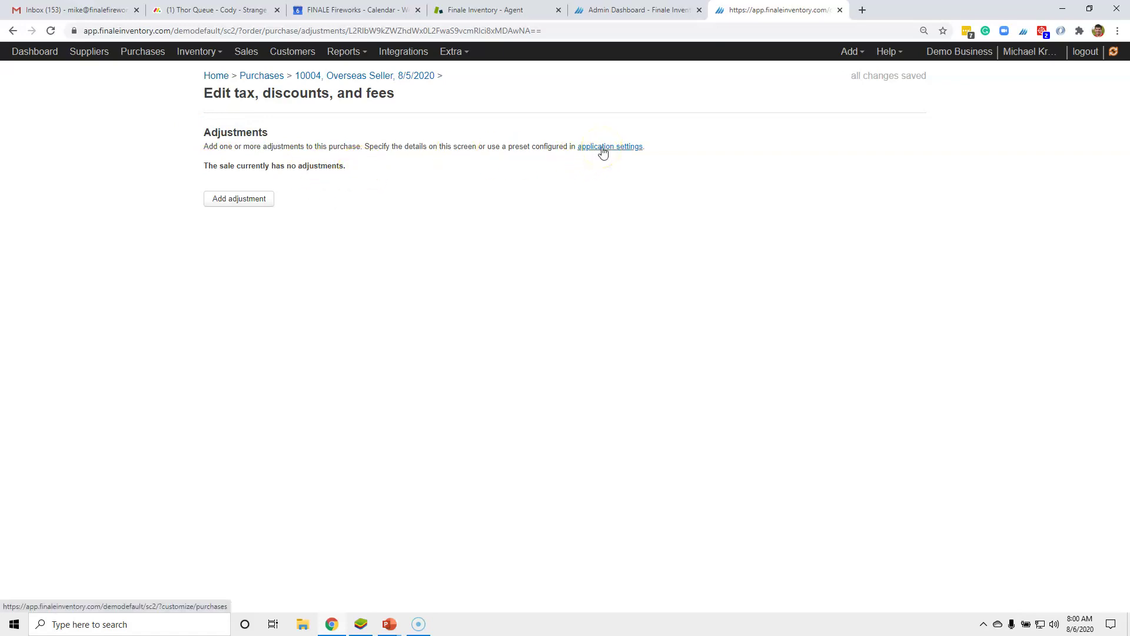
- Add a Freight adjustment of 250.36 to the purchase order and save it
left_click(255, 201)
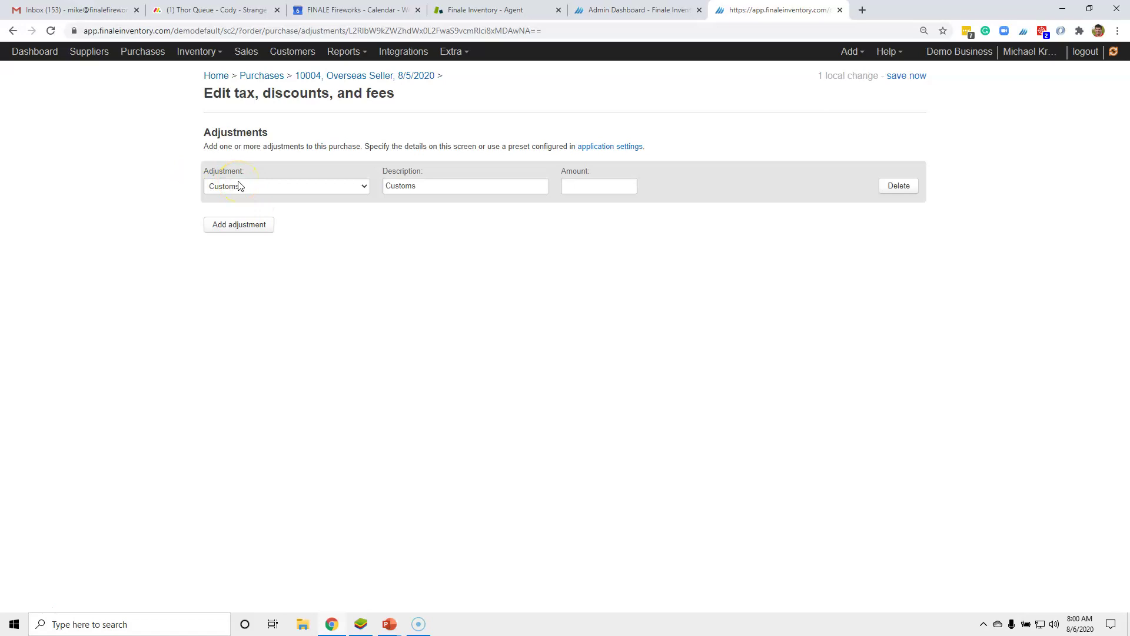
left_click(289, 186)
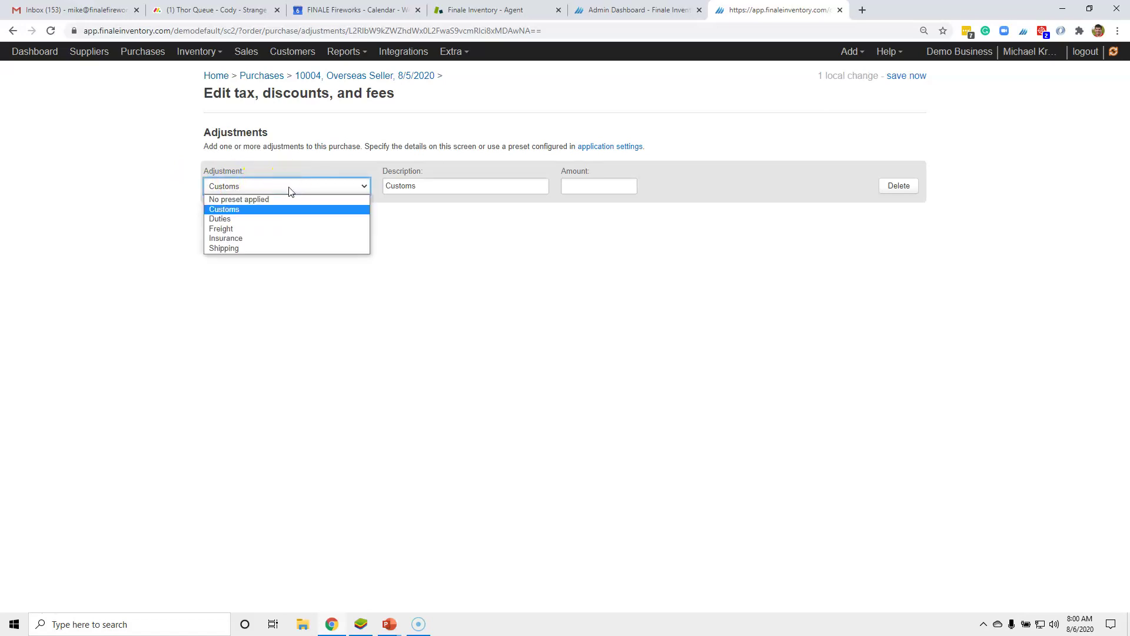
left_click(291, 229)
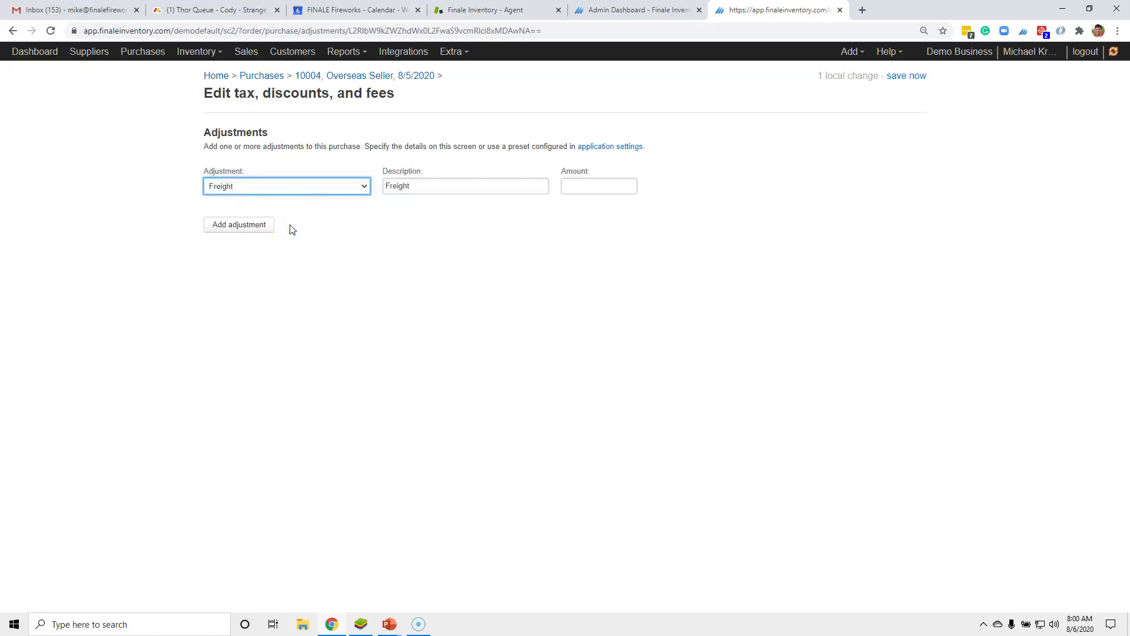
left_click(276, 193)
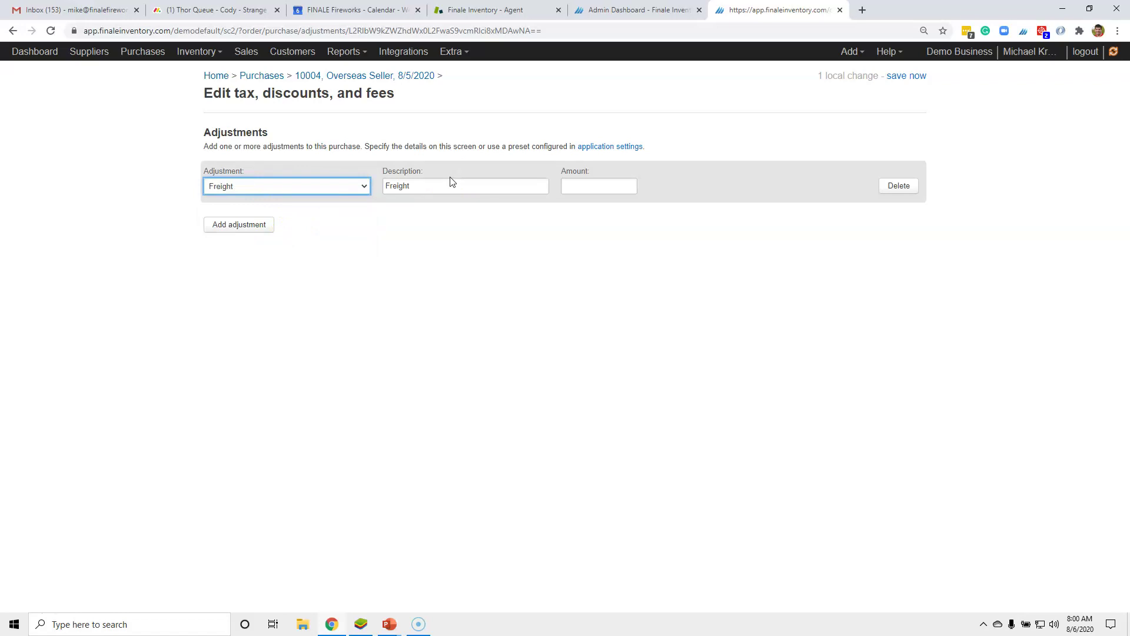
left_click(579, 179)
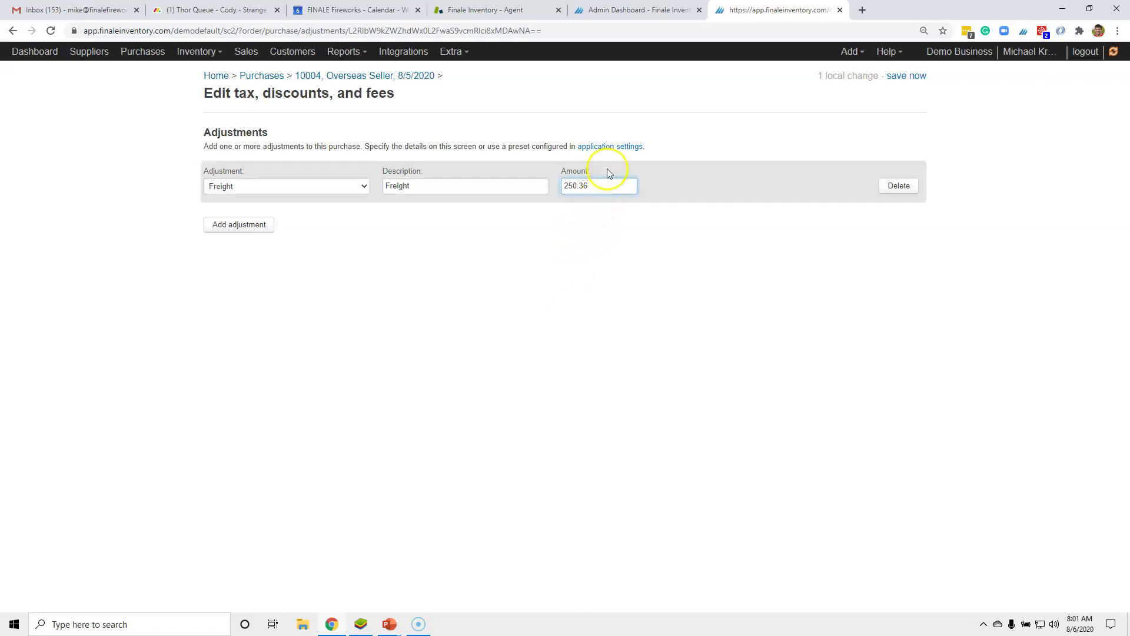
left_click(907, 76)
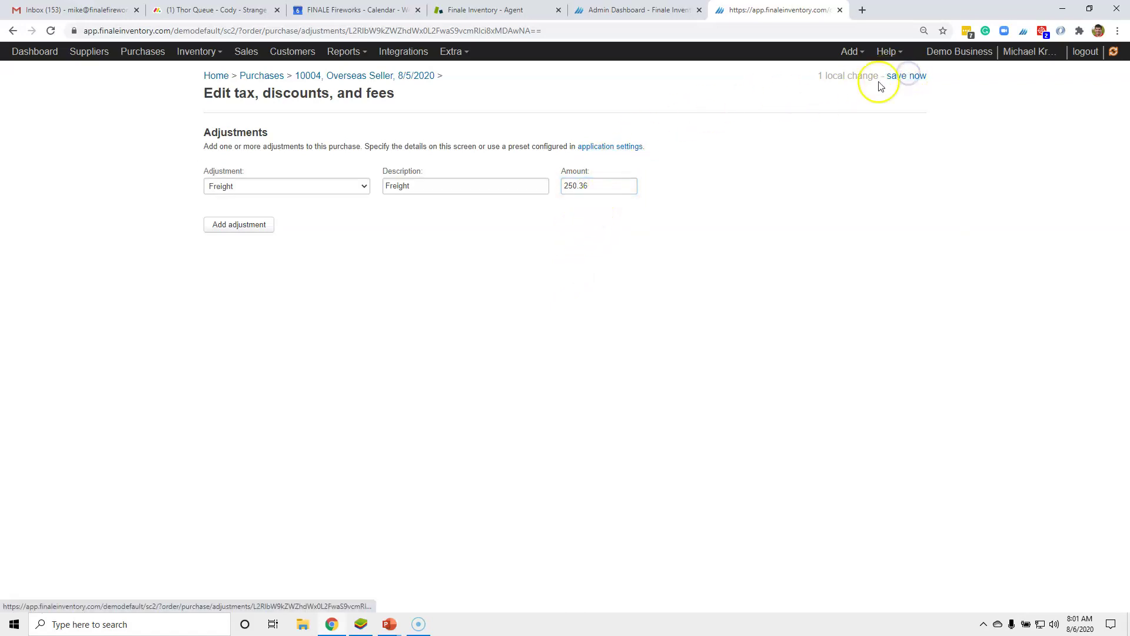
left_click(908, 77)
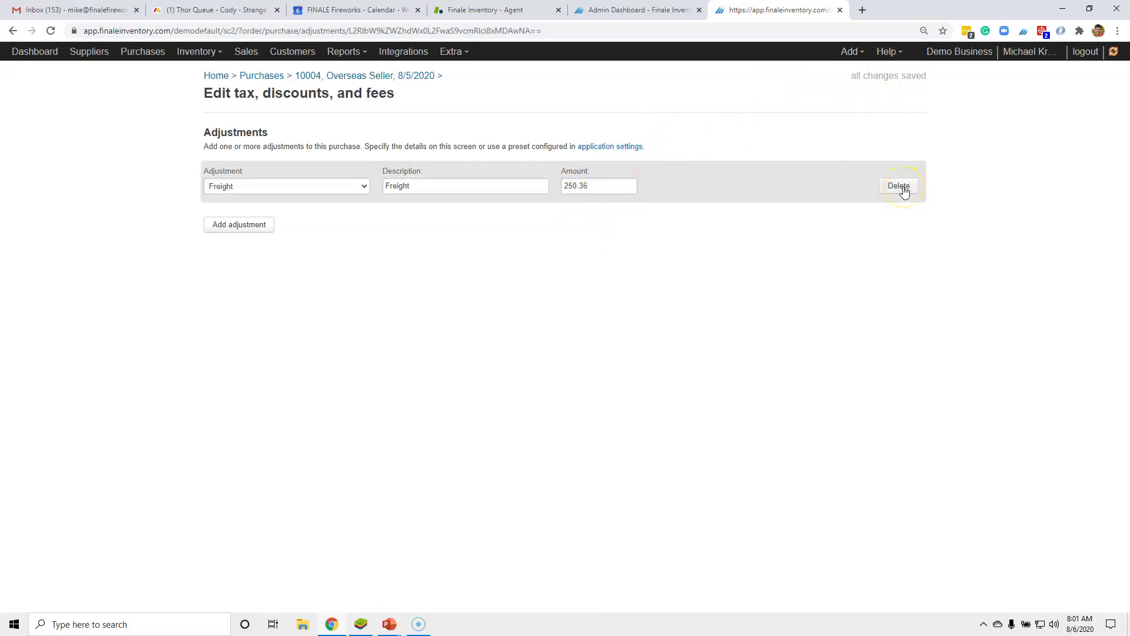
- Add a second adjustment using the Insurance preset with an amount of 10.23 and save it
left_click(244, 226)
left_click(248, 231)
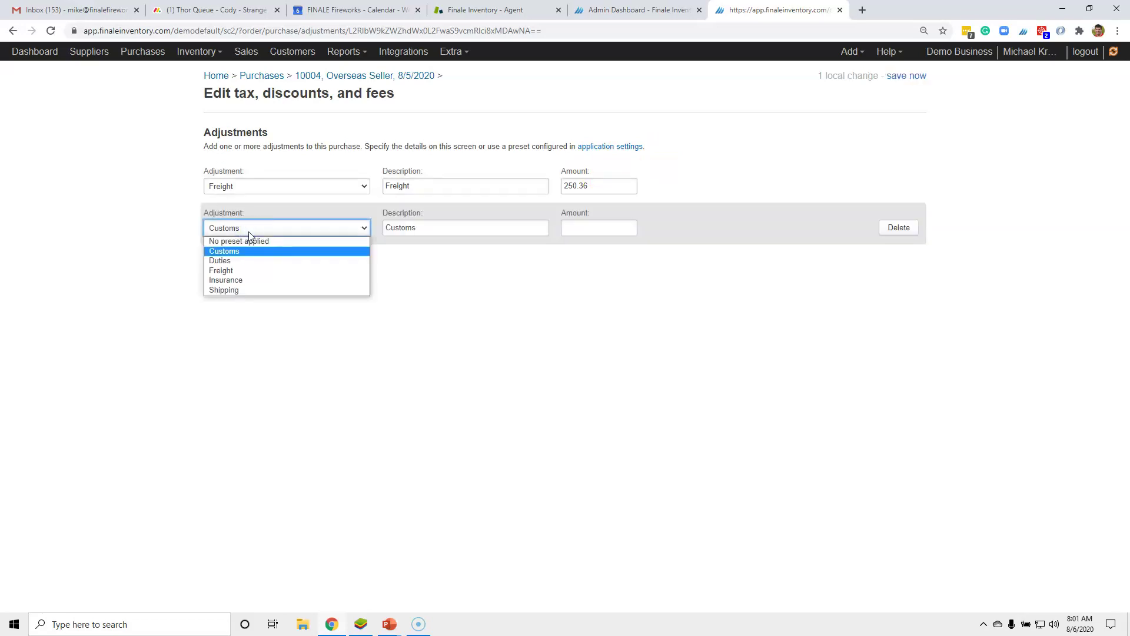
left_click(242, 279)
left_click(582, 227)
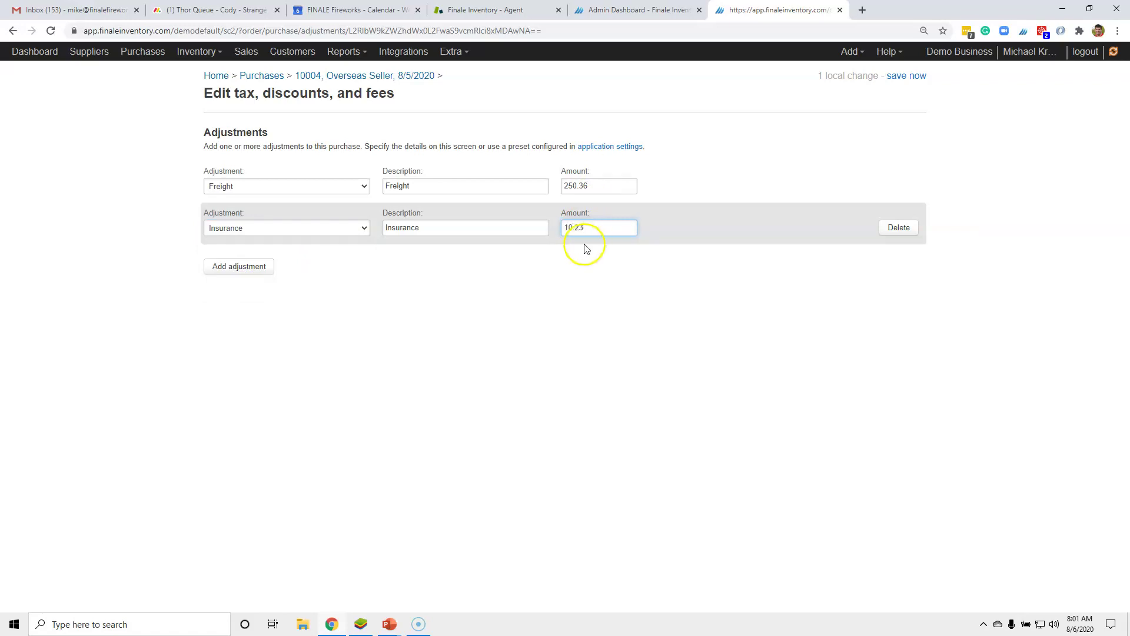
left_click(910, 76)
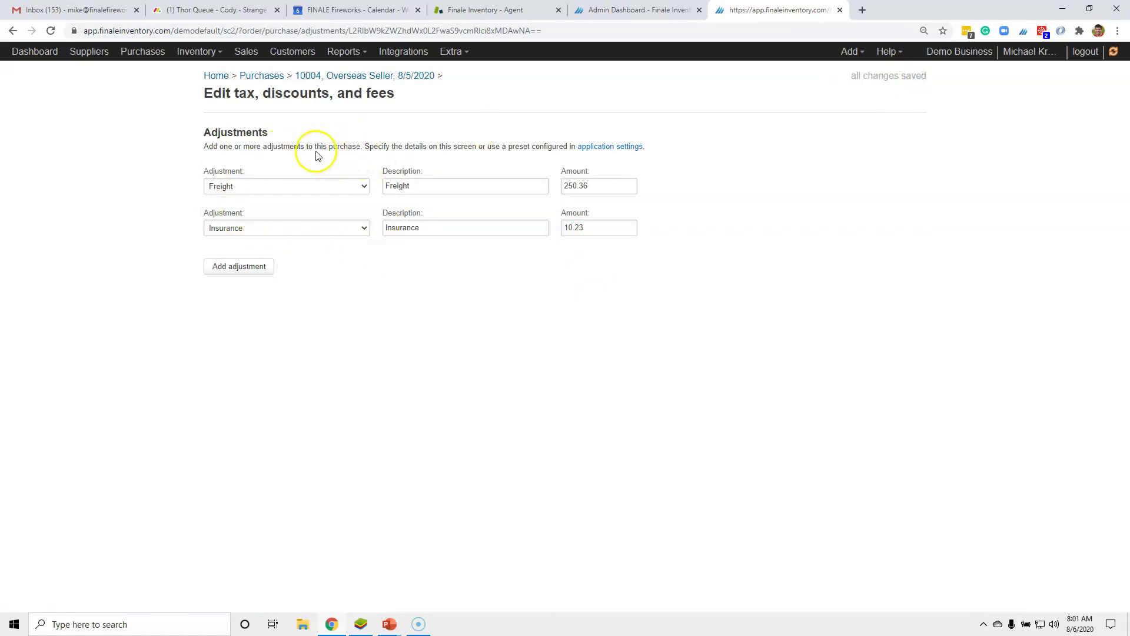
- Return to the purchase order and examine the freight and insurance charges against the items' landed costs
left_click(385, 79)
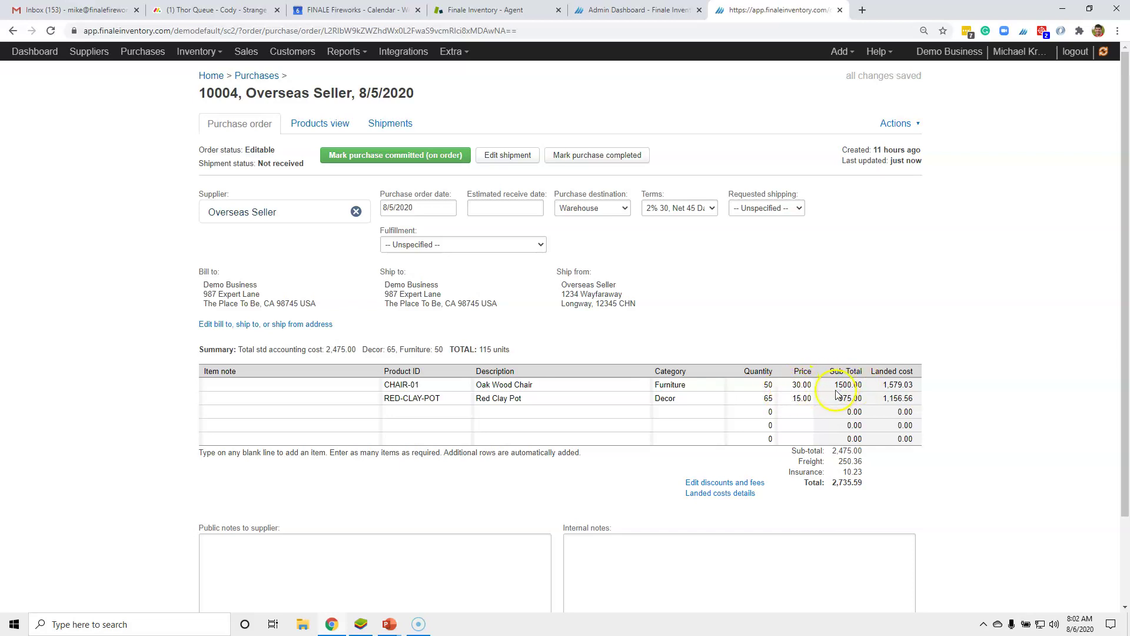
left_click(854, 461)
left_click_drag(864, 472, 836, 463)
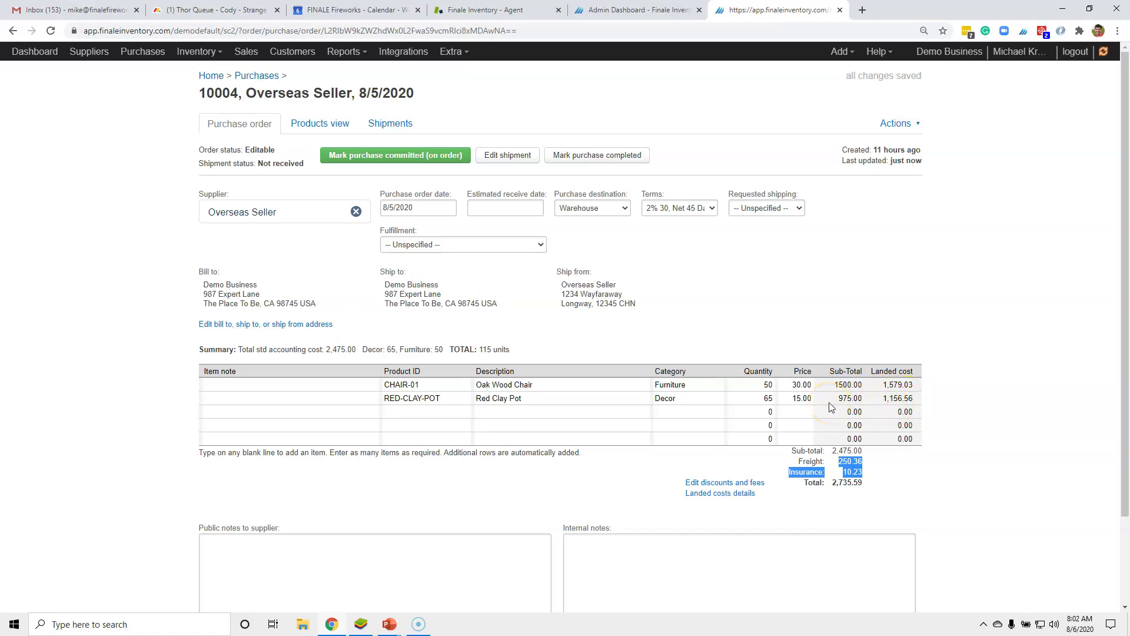
- Add a third adjustment without a preset, described as My Fee, with an amount of 145.23 and Not allocated, and save it
left_click(761, 483)
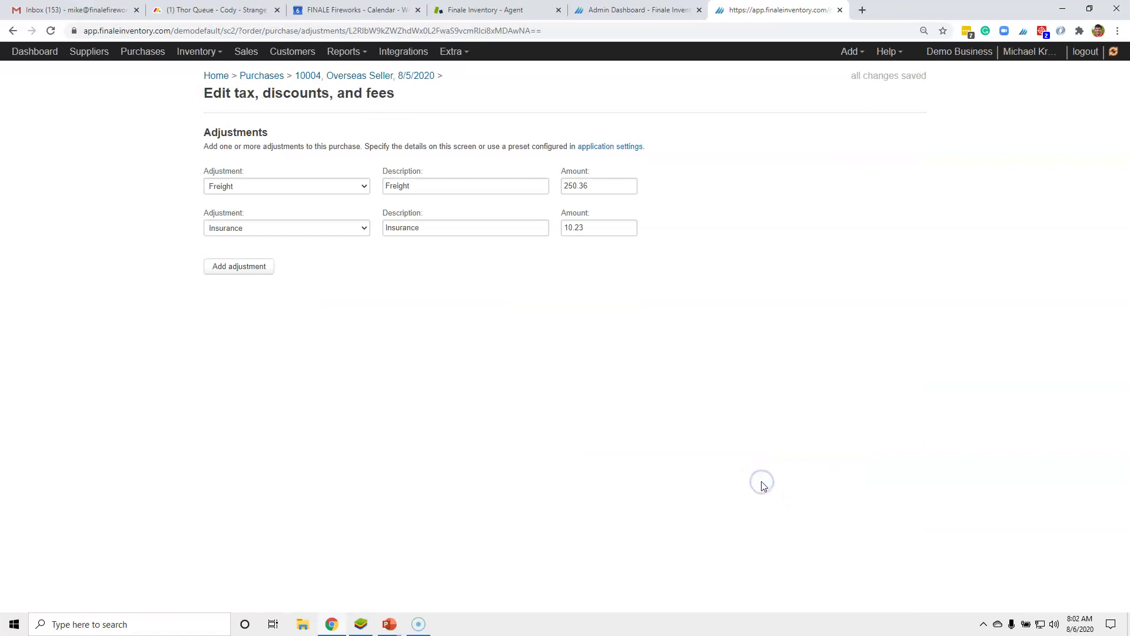
left_click(225, 268)
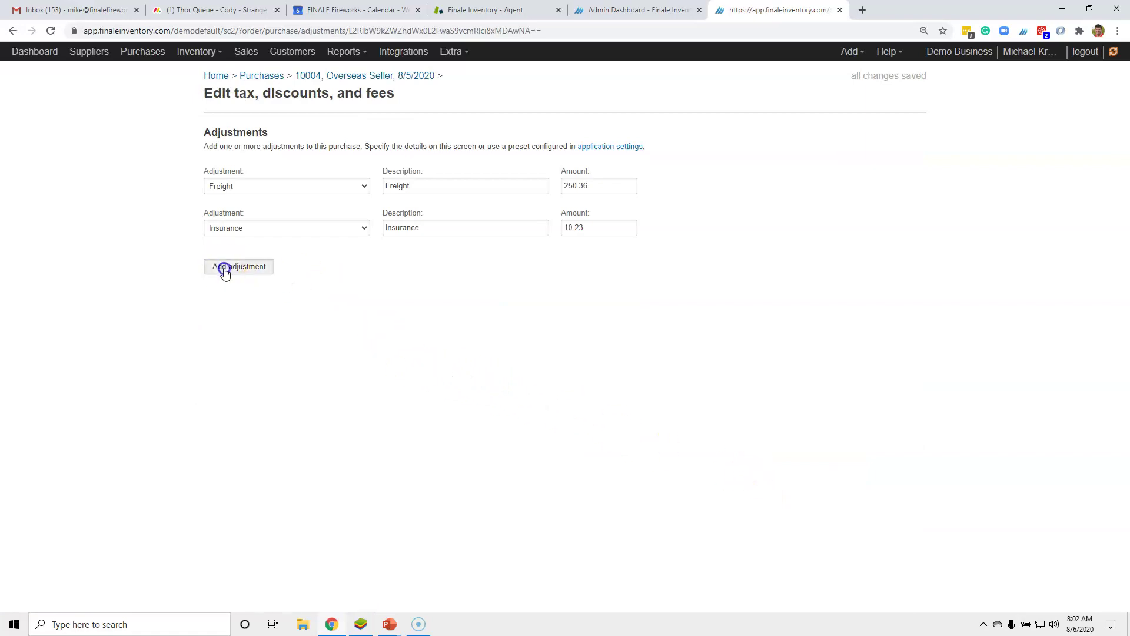
left_click(225, 272)
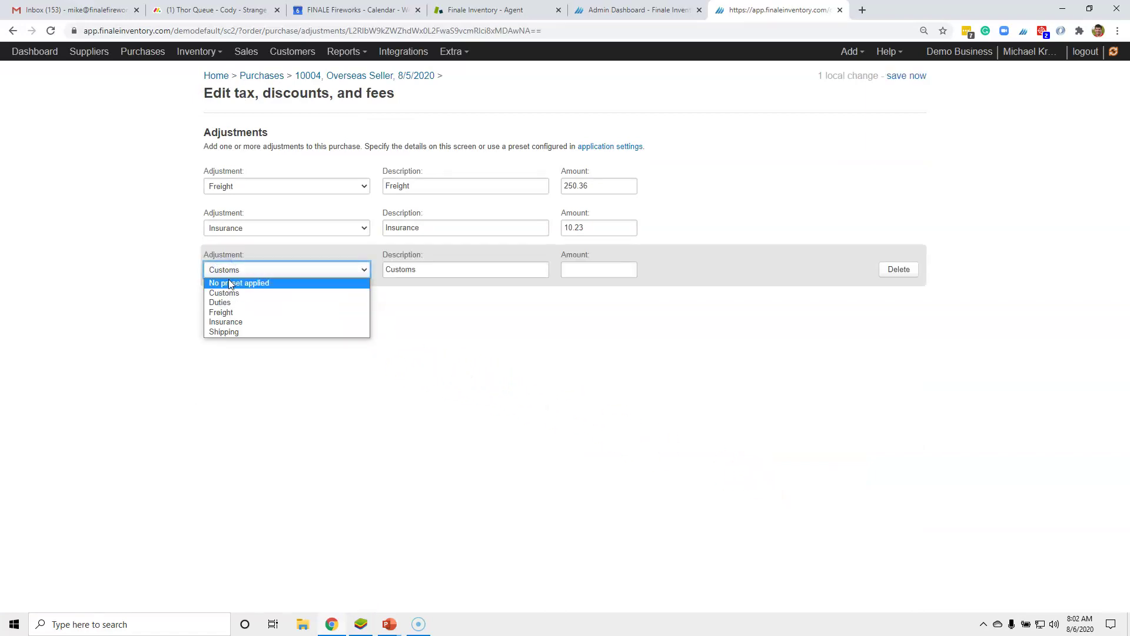
left_click(212, 285)
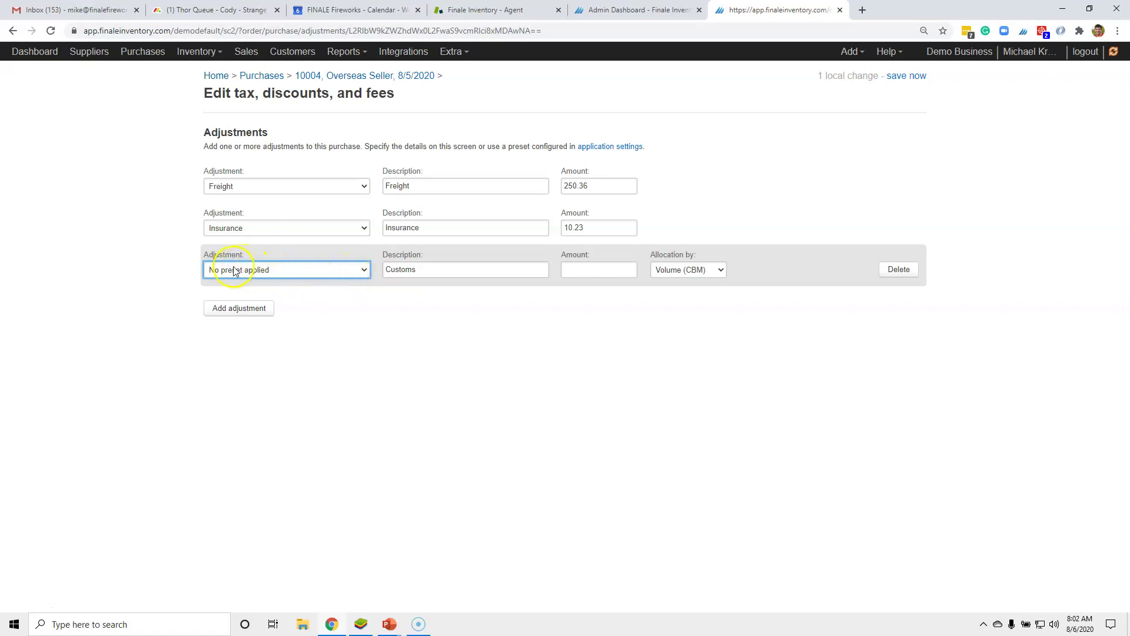
left_click_drag(415, 272, 366, 272)
type("My Feed")
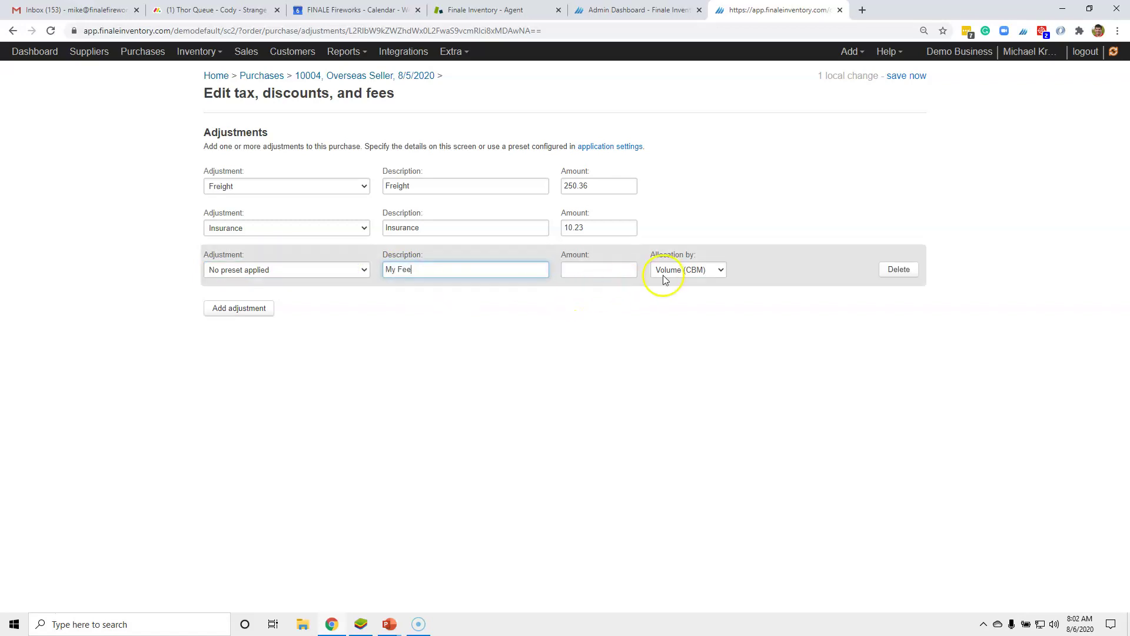
left_click(627, 272)
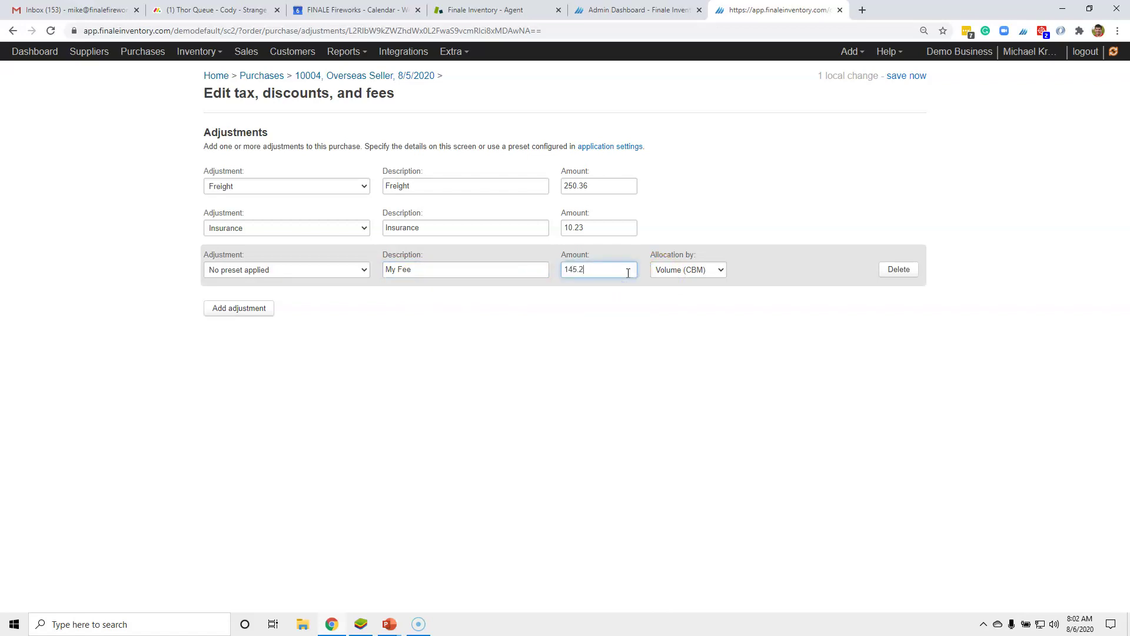
left_click(726, 269)
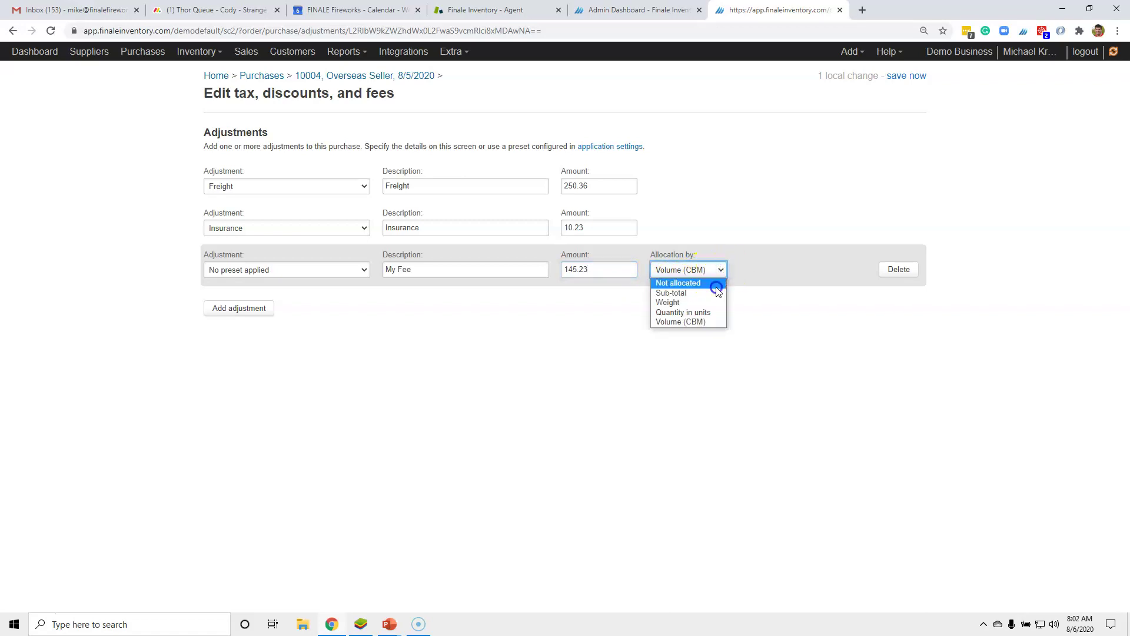
left_click(716, 286)
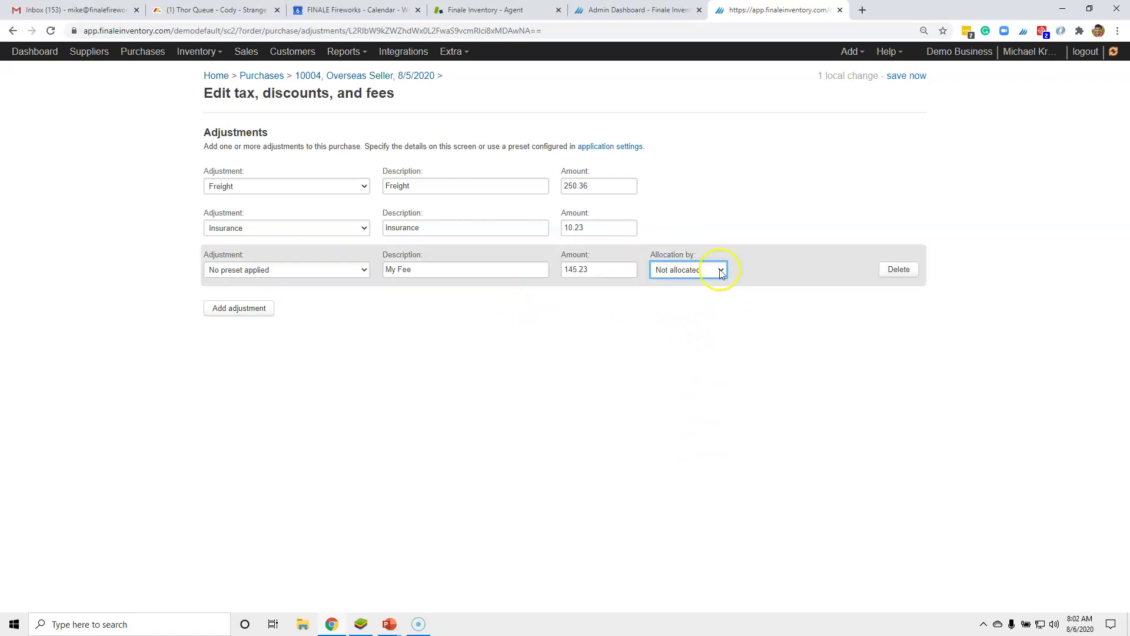
left_click(908, 77)
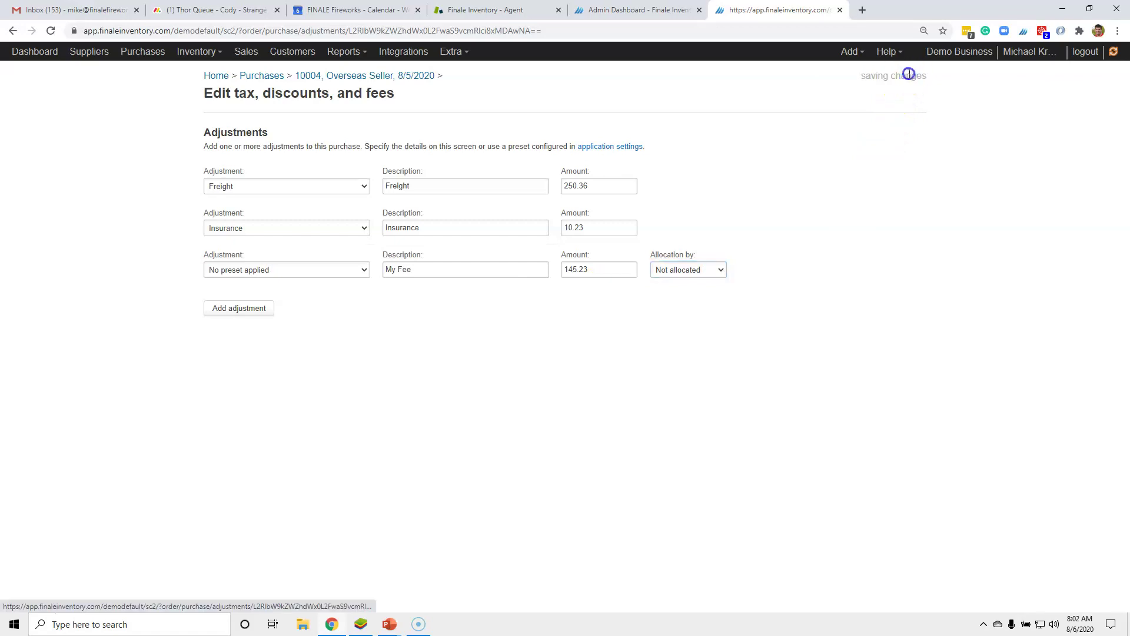
- Return to the purchase order and compare its fee lines and My Fee adjustment settings with the landed costs details
left_click(410, 77)
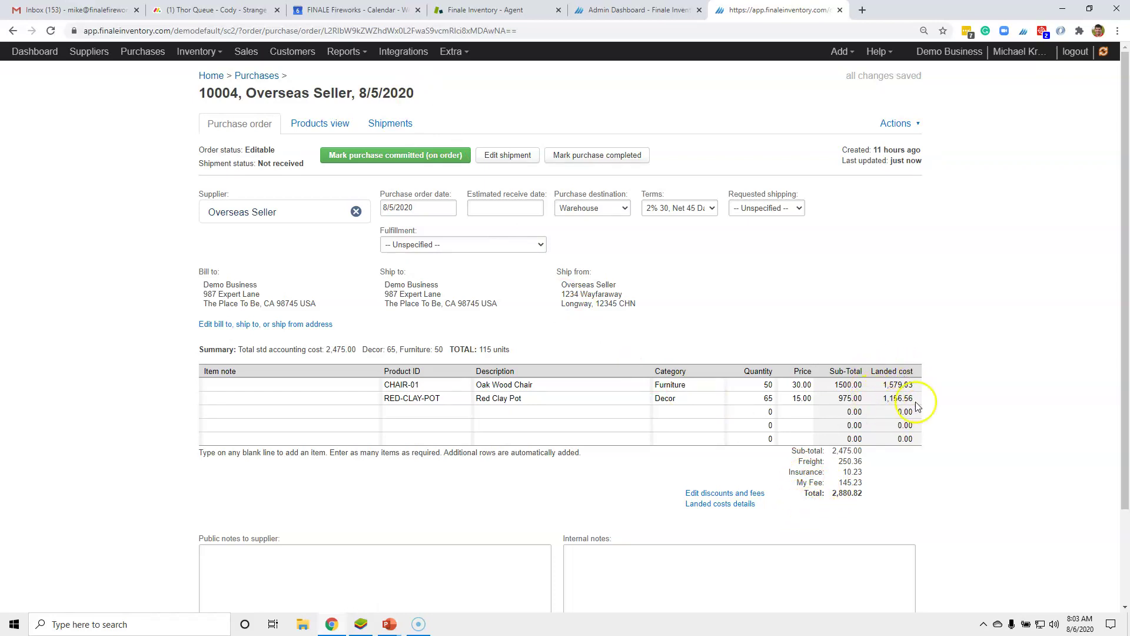
left_click(720, 505)
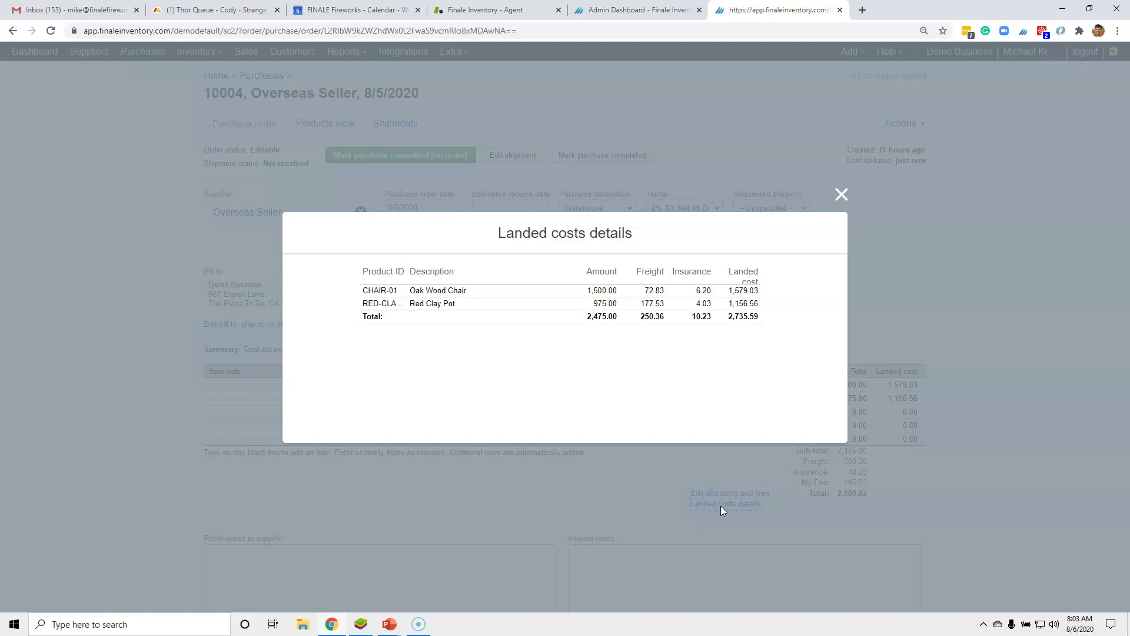
left_click(839, 197)
left_click_drag(825, 482, 793, 481)
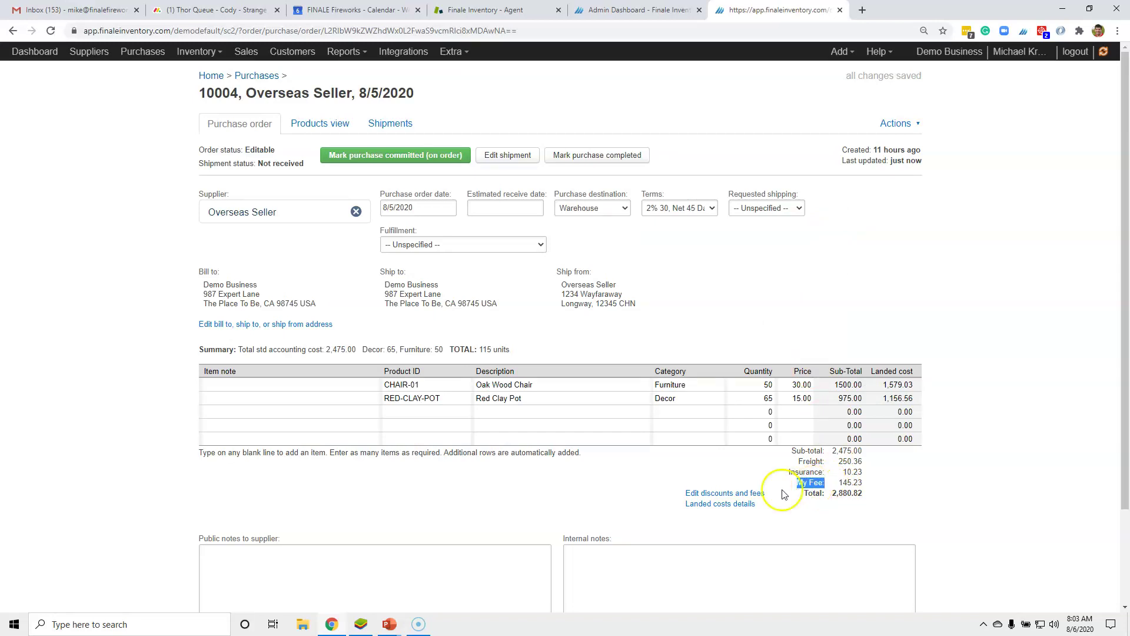
left_click(745, 497)
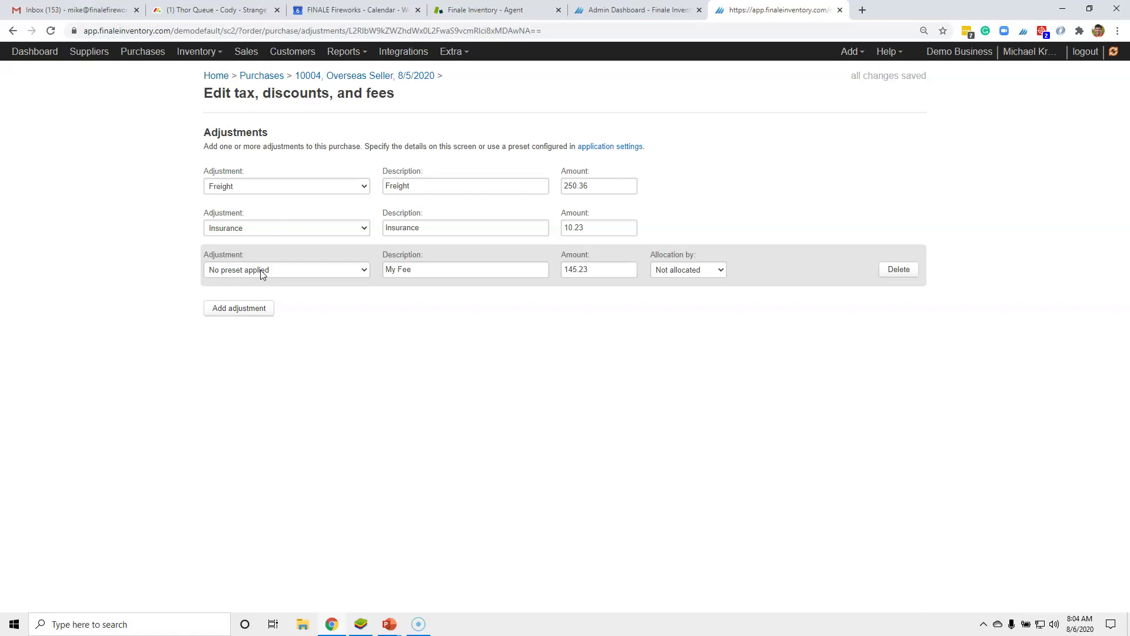
left_click(387, 86)
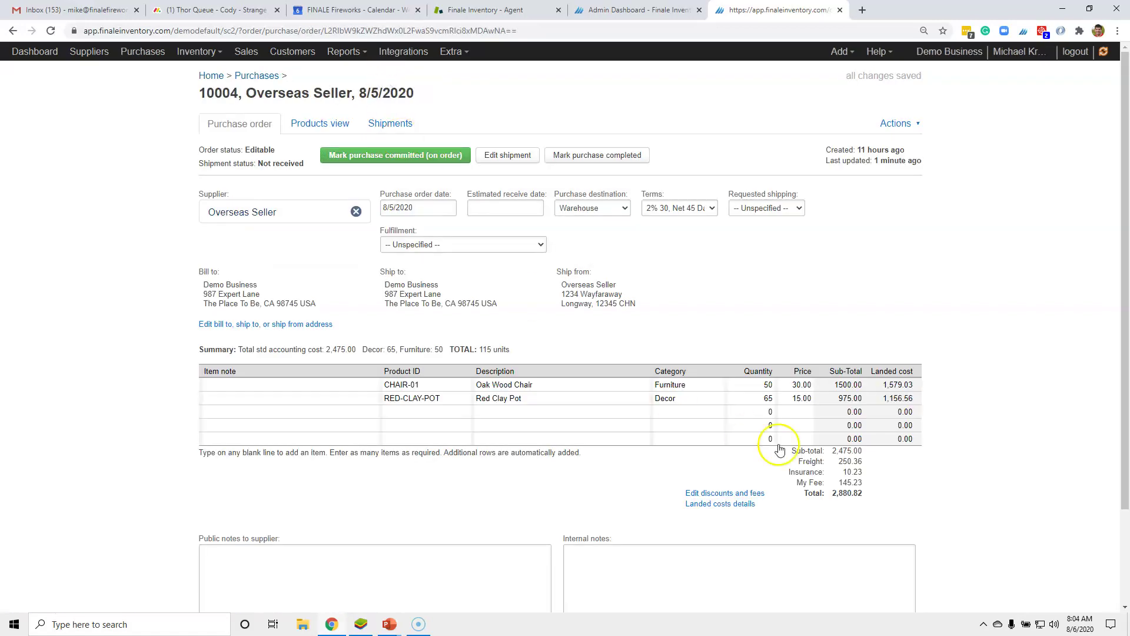
left_click_drag(797, 461, 830, 466)
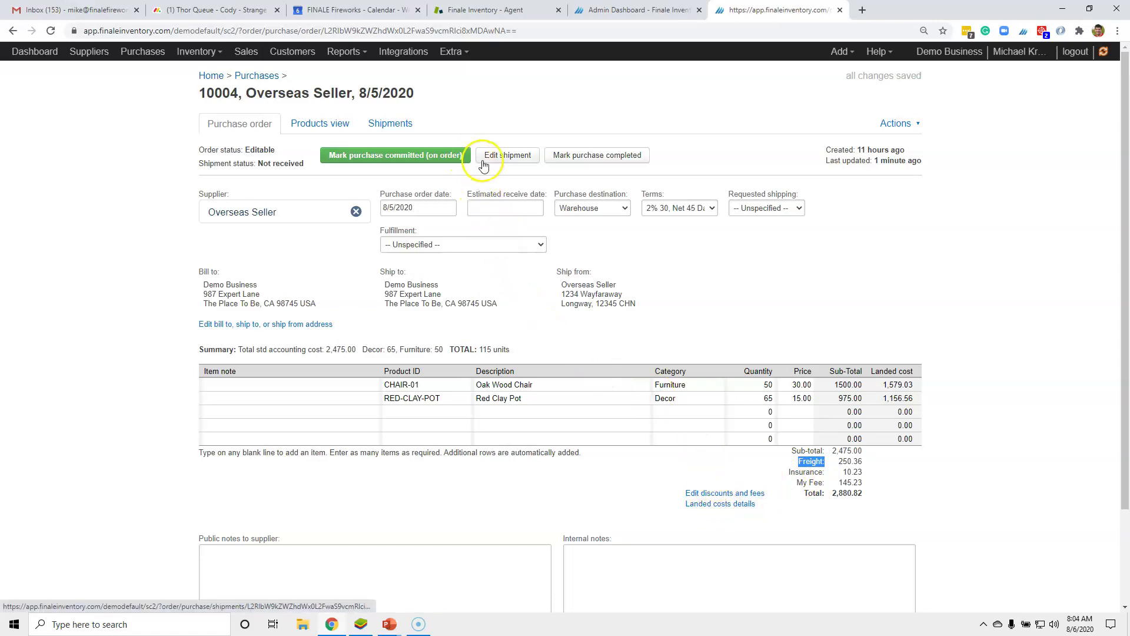
- Mark the purchase order completed and check whether its discounts and fees can still be edited
left_click(591, 155)
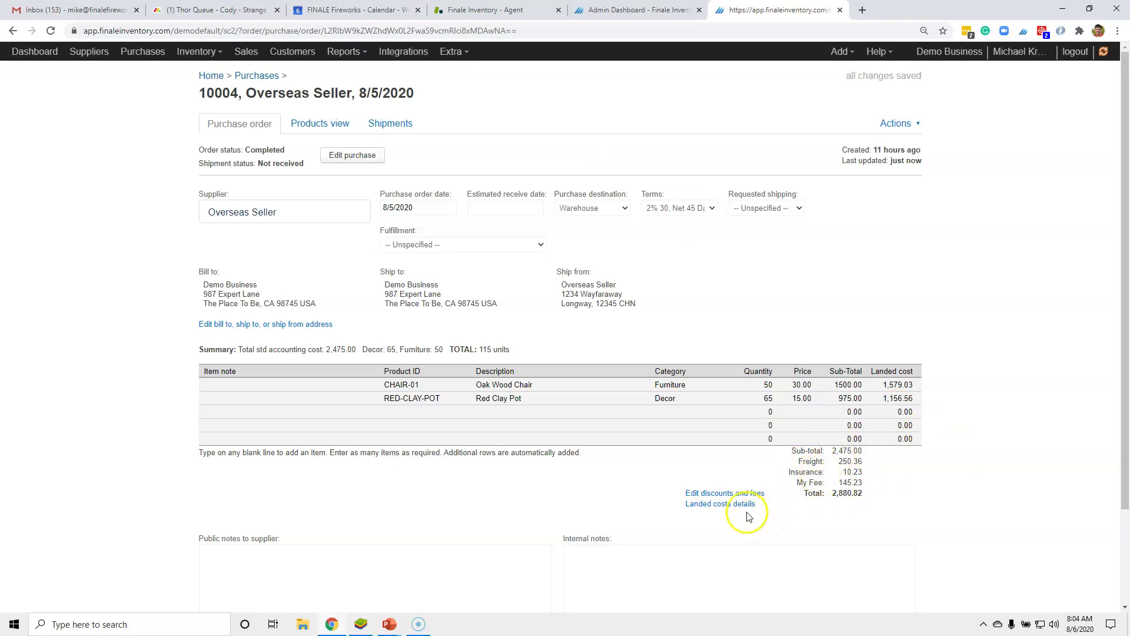
left_click(724, 493)
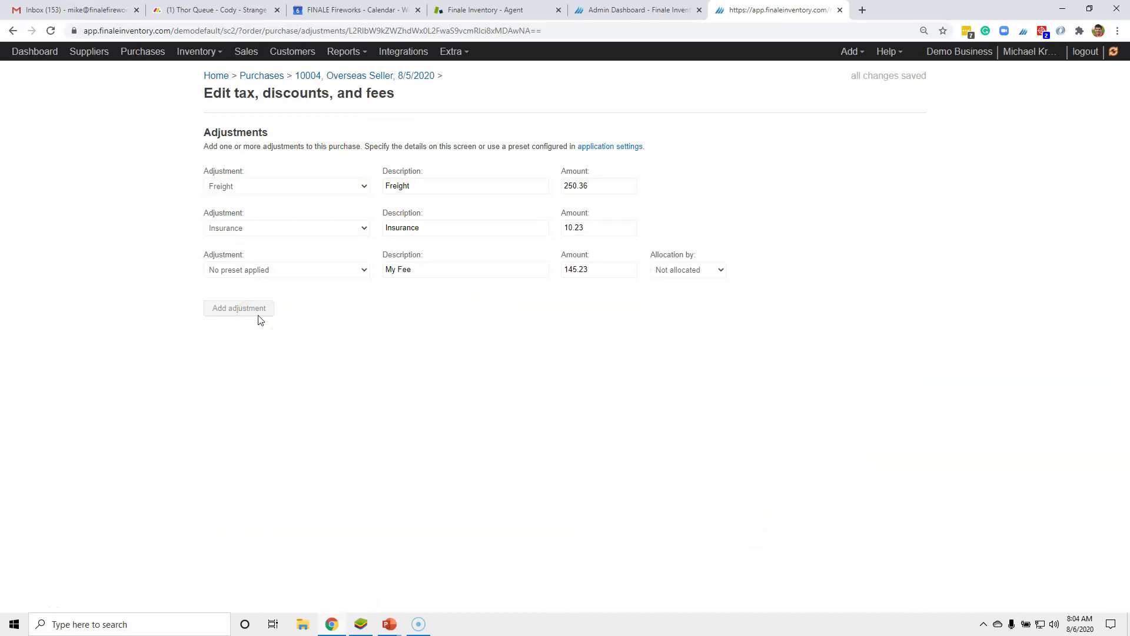
left_click(378, 76)
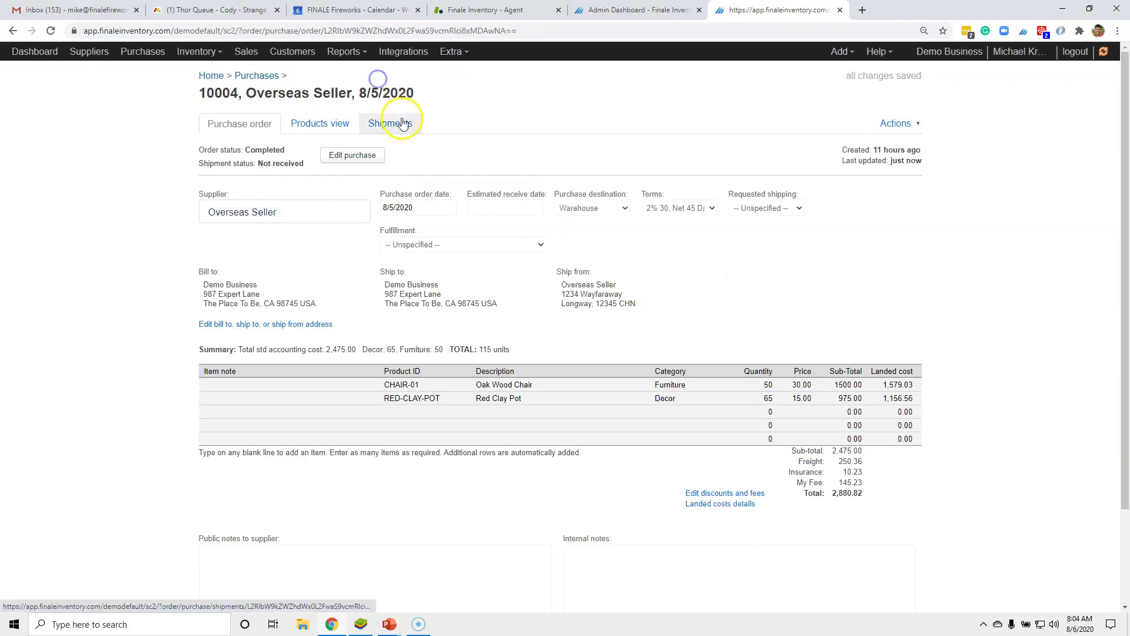
- Reopen the purchase order for editing, delete the My Fee adjustment, and save the change
left_click(340, 160)
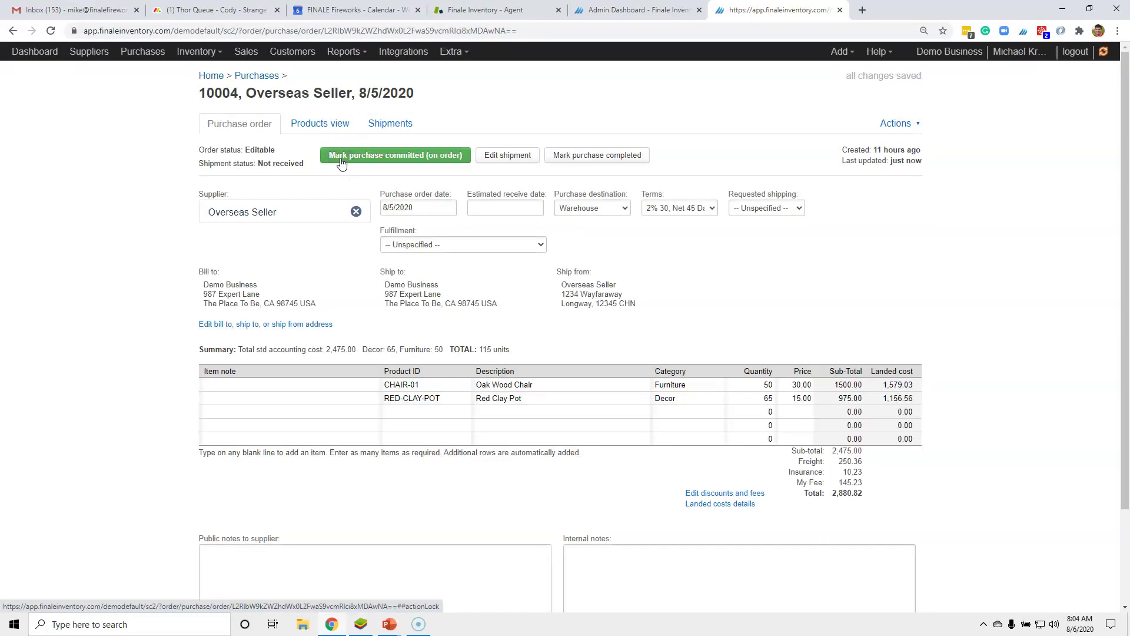
left_click(759, 495)
mouse_move(716, 284)
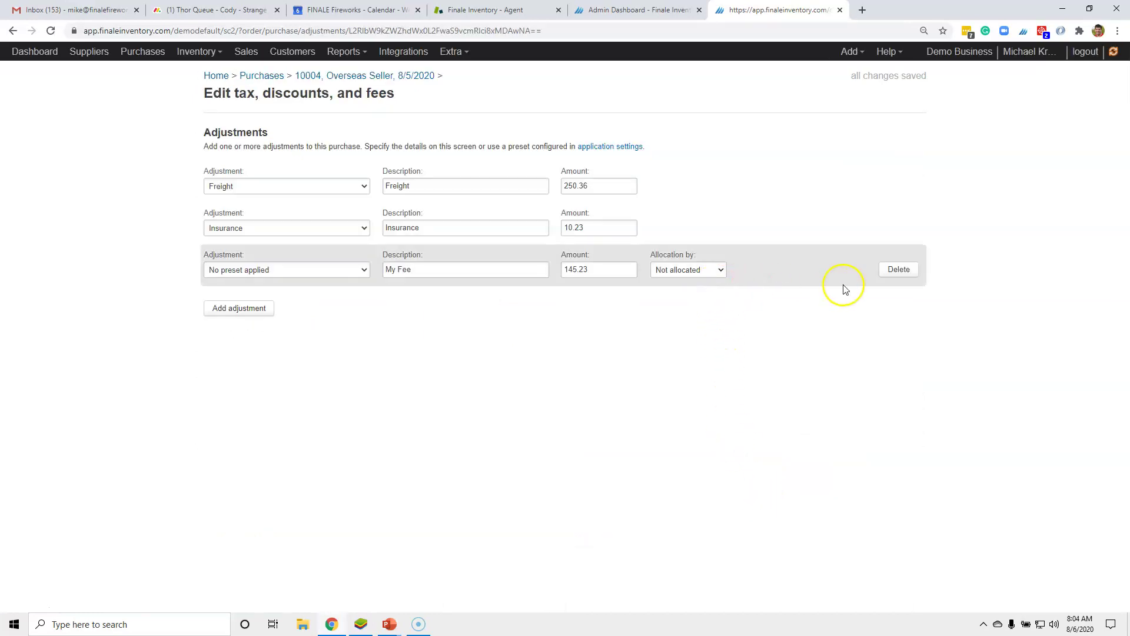
left_click(899, 270)
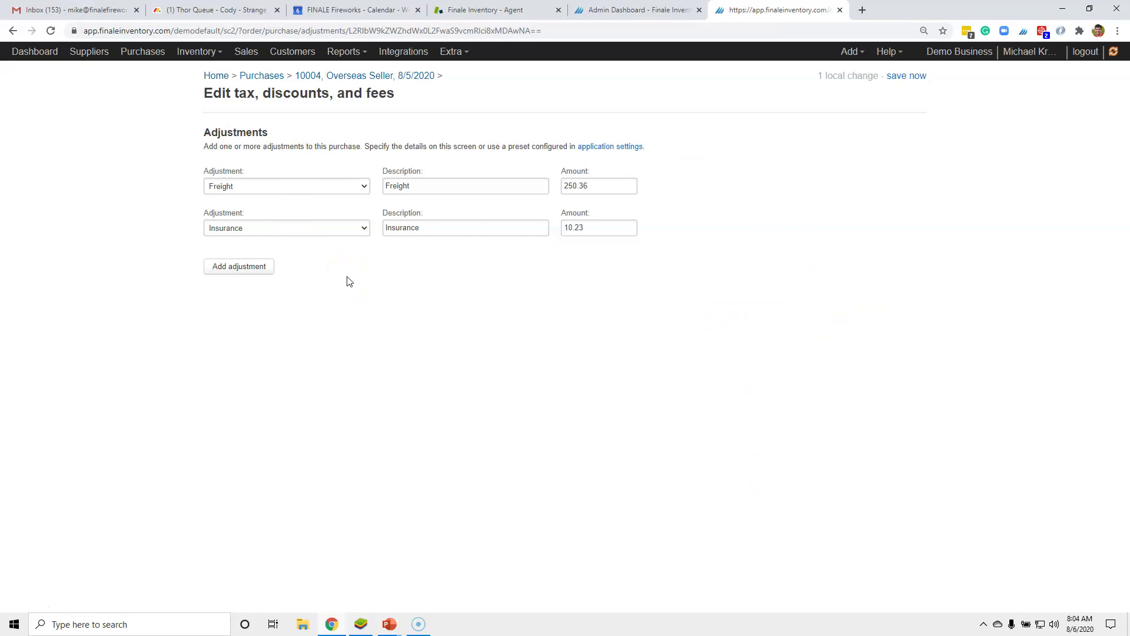
left_click(896, 77)
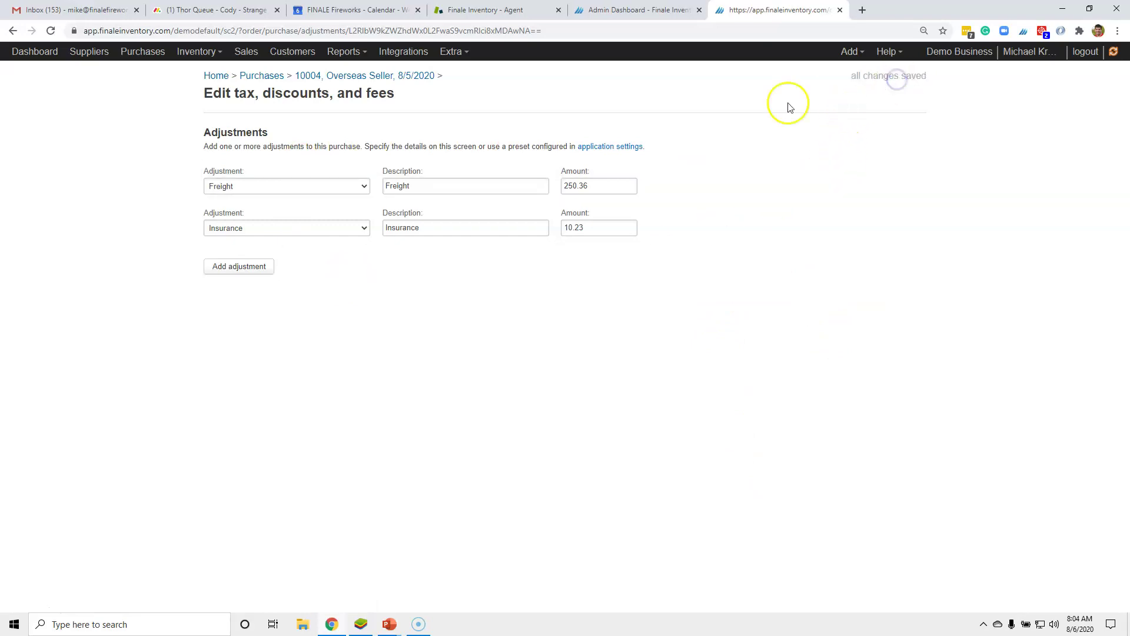
left_click(356, 78)
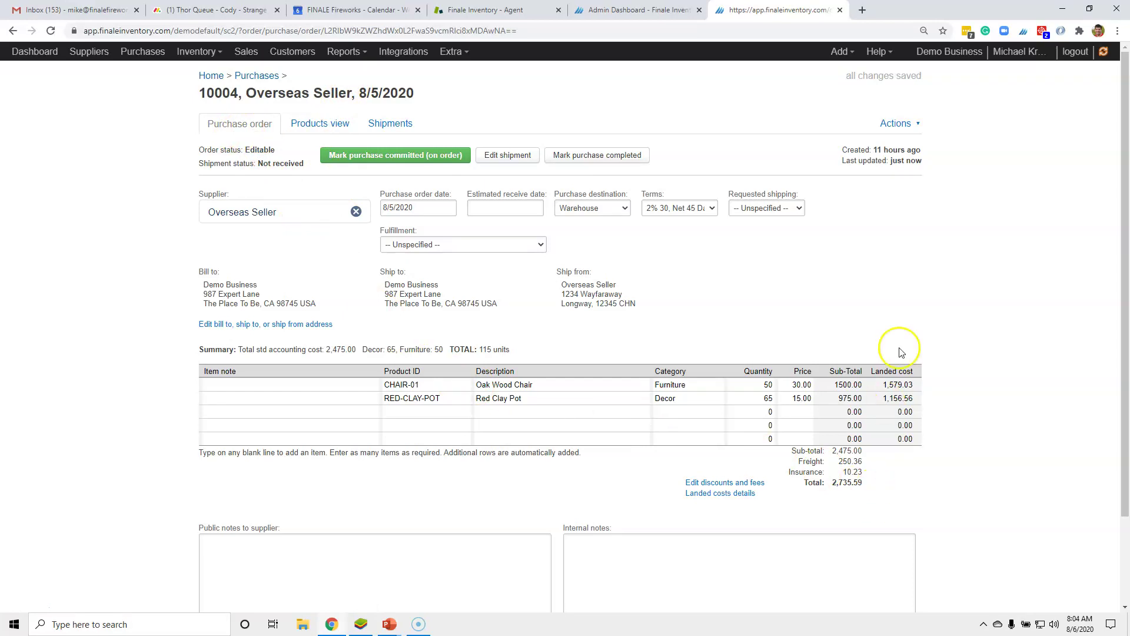
- Open the application settings, review the purchasing adjustments, and go to the selling adjustments
left_click(958, 52)
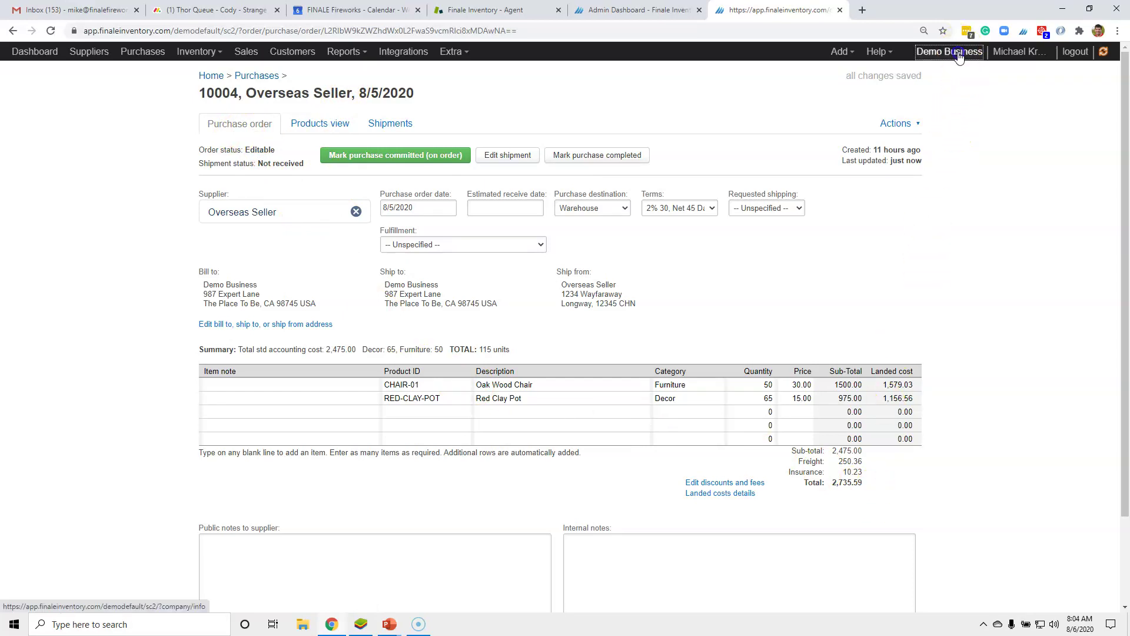
left_click(471, 122)
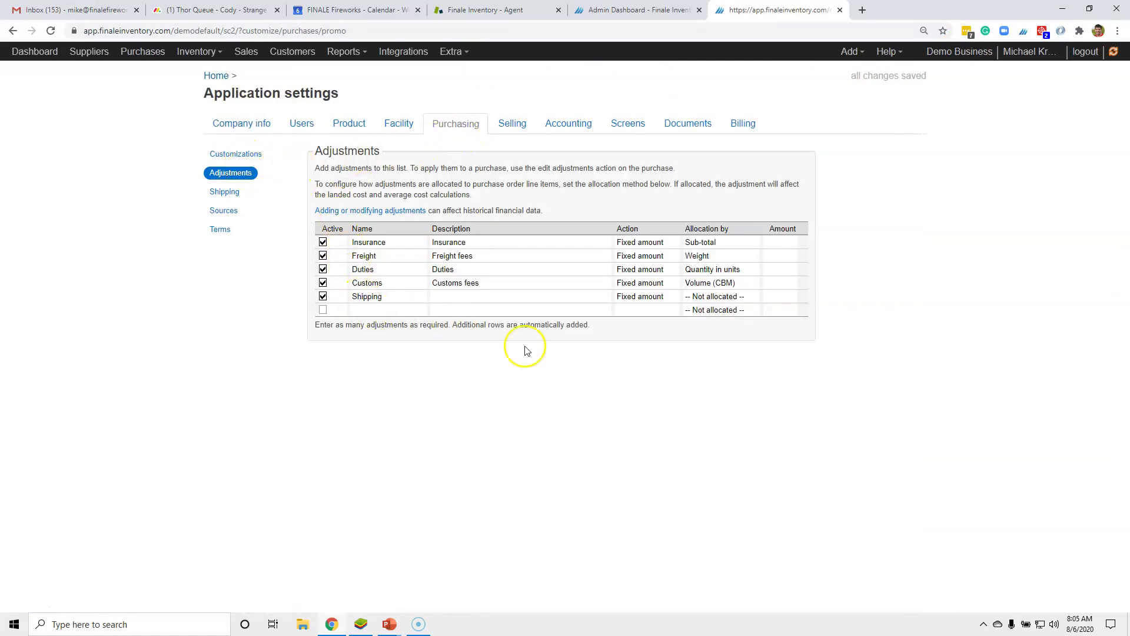
left_click(510, 122)
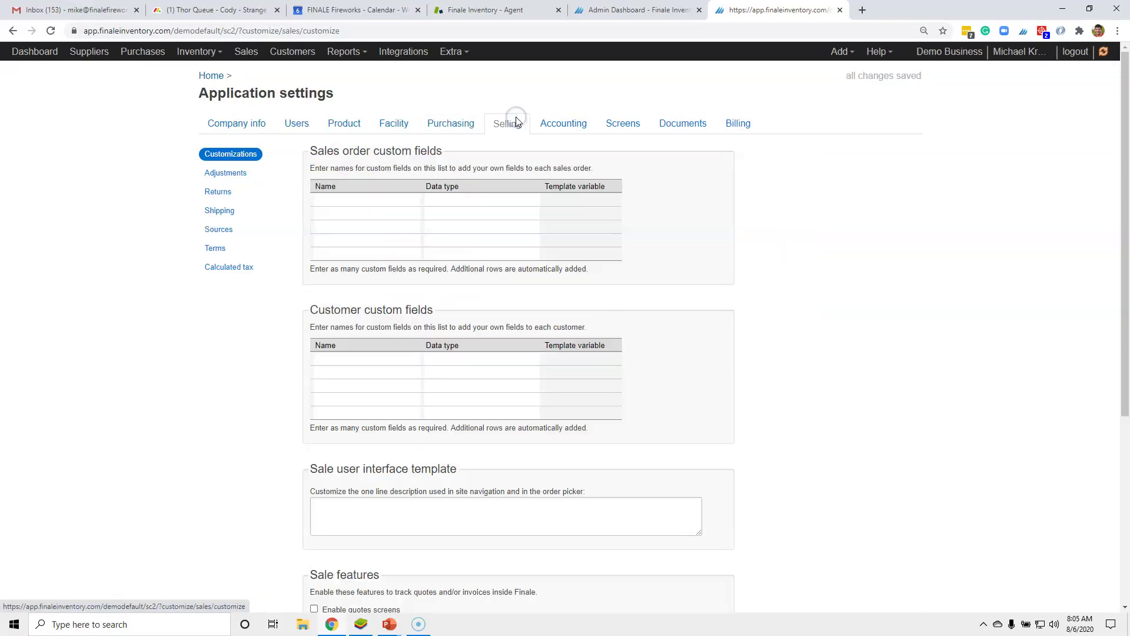
left_click(243, 176)
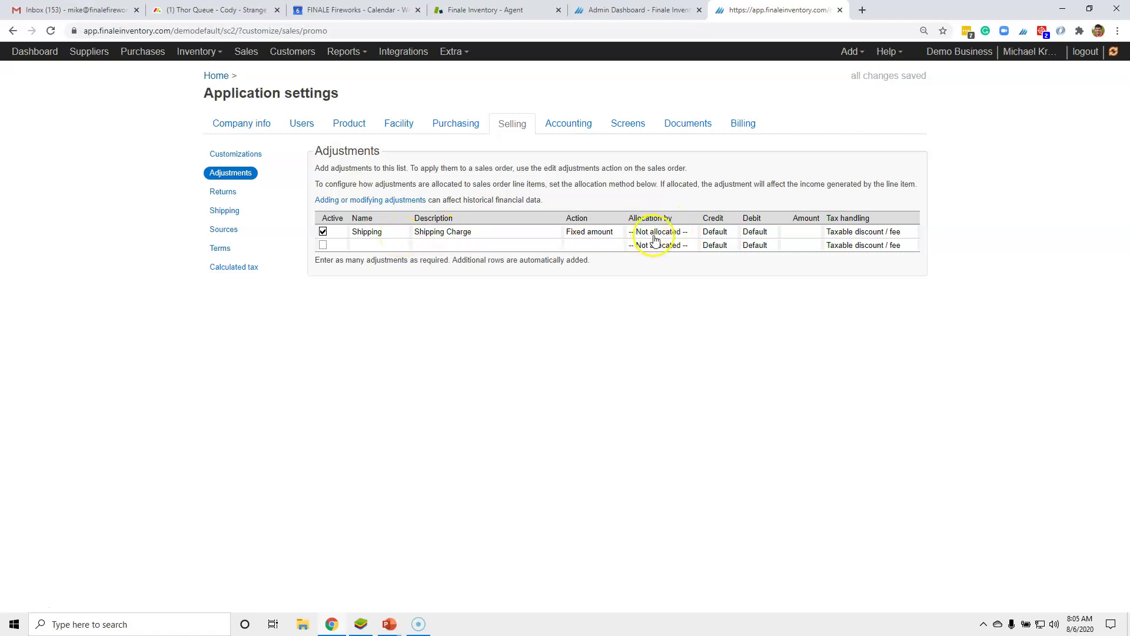
- Review the credit accounts available for the Shipping selling adjustment without choosing another one
left_click(724, 236)
left_click(733, 234)
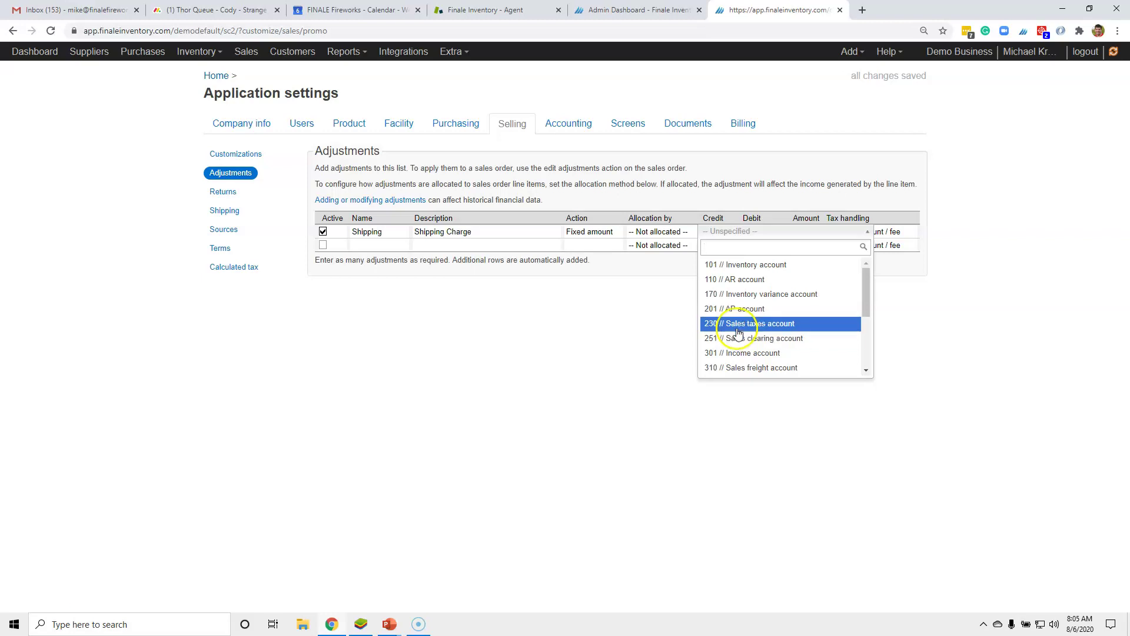
left_click(726, 241)
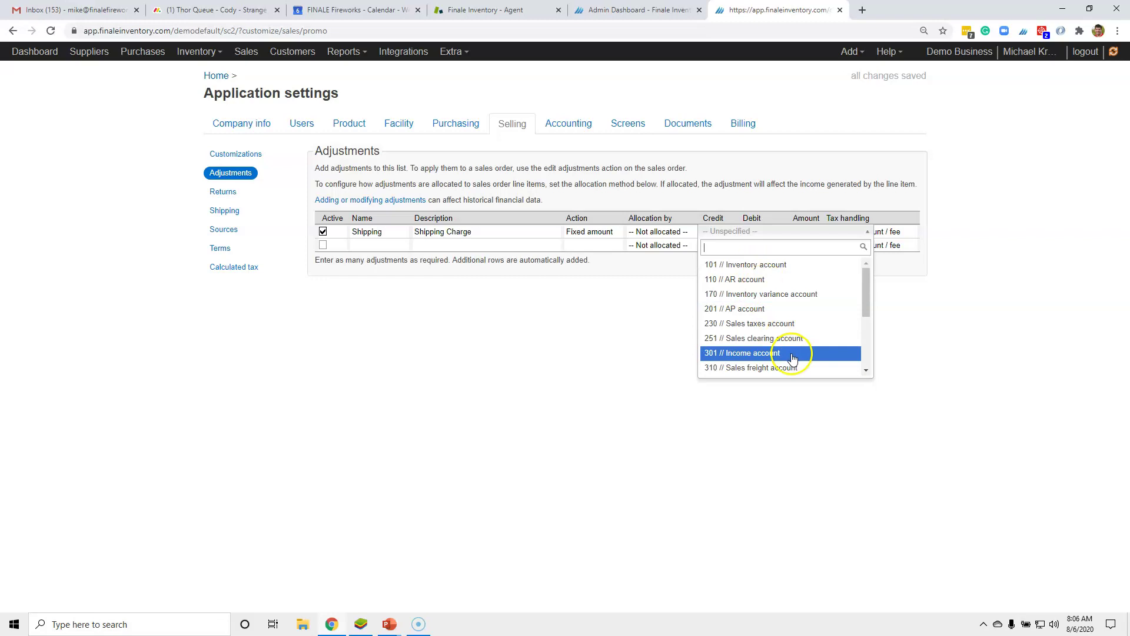
left_click(748, 166)
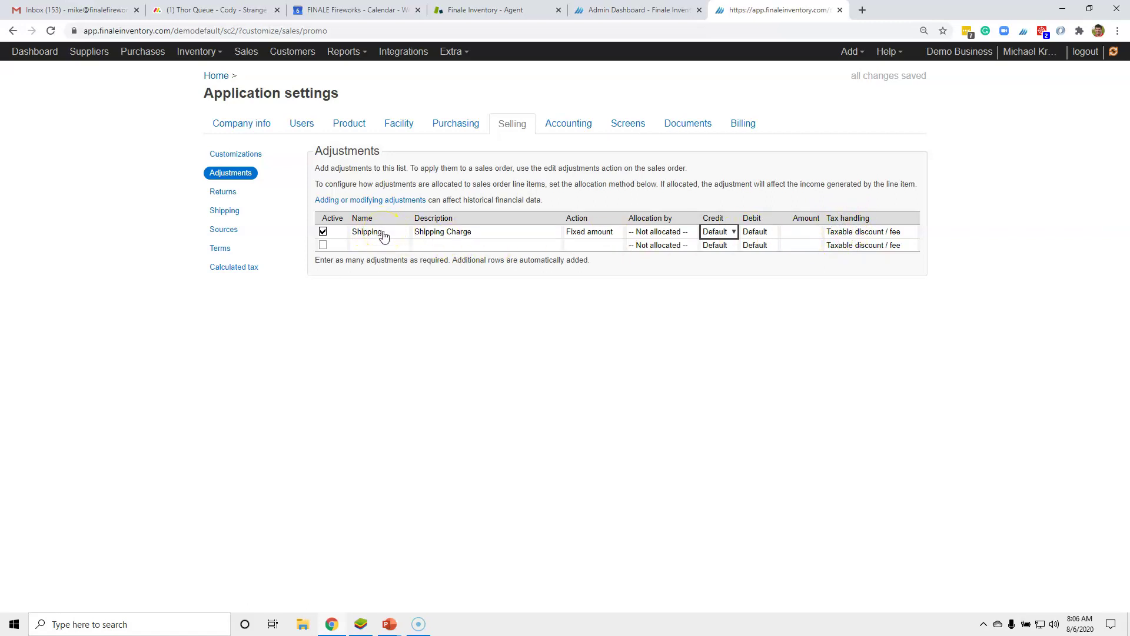
- Set the Shipping selling adjustment's tax handling to Nontaxable discount / fee and save the settings
left_click(894, 231)
left_click(898, 231)
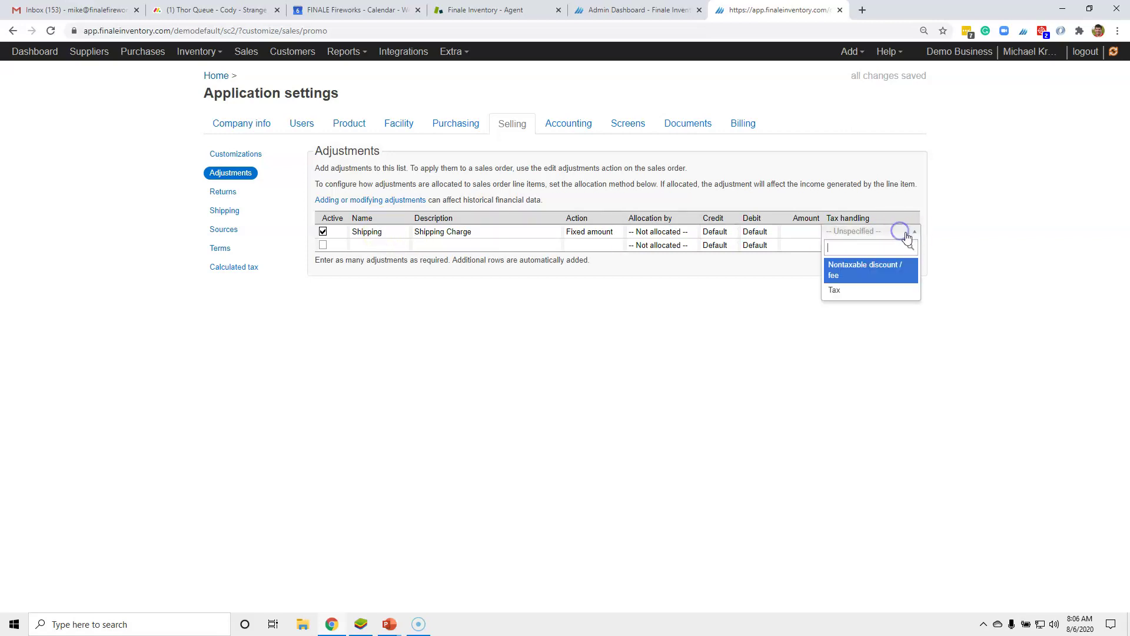
left_click(893, 265)
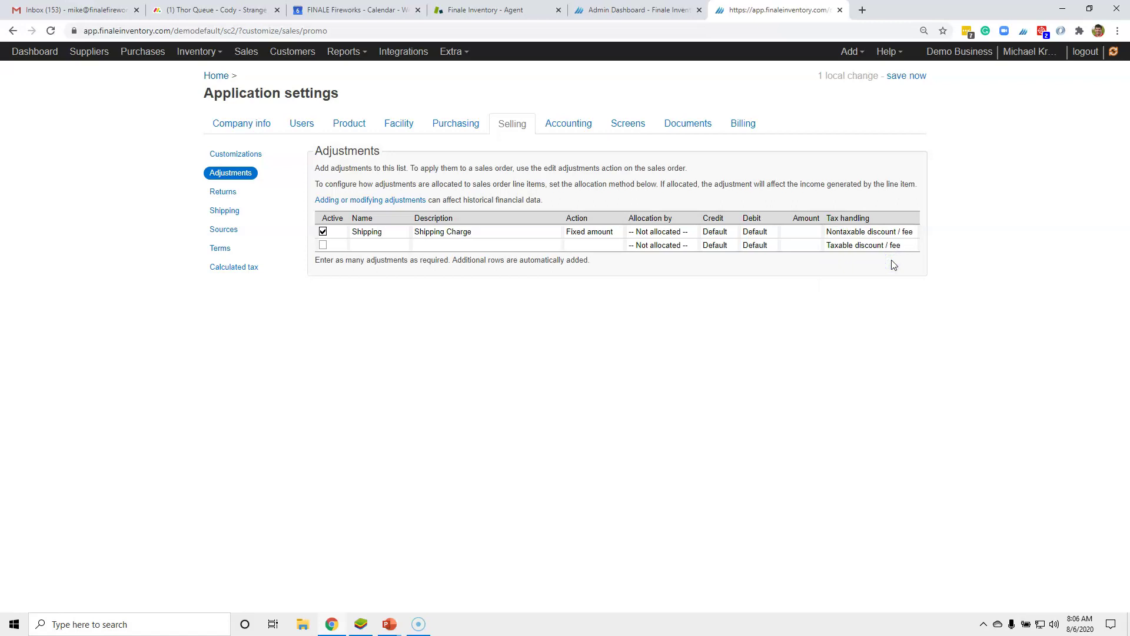
left_click(910, 231)
left_click(911, 234)
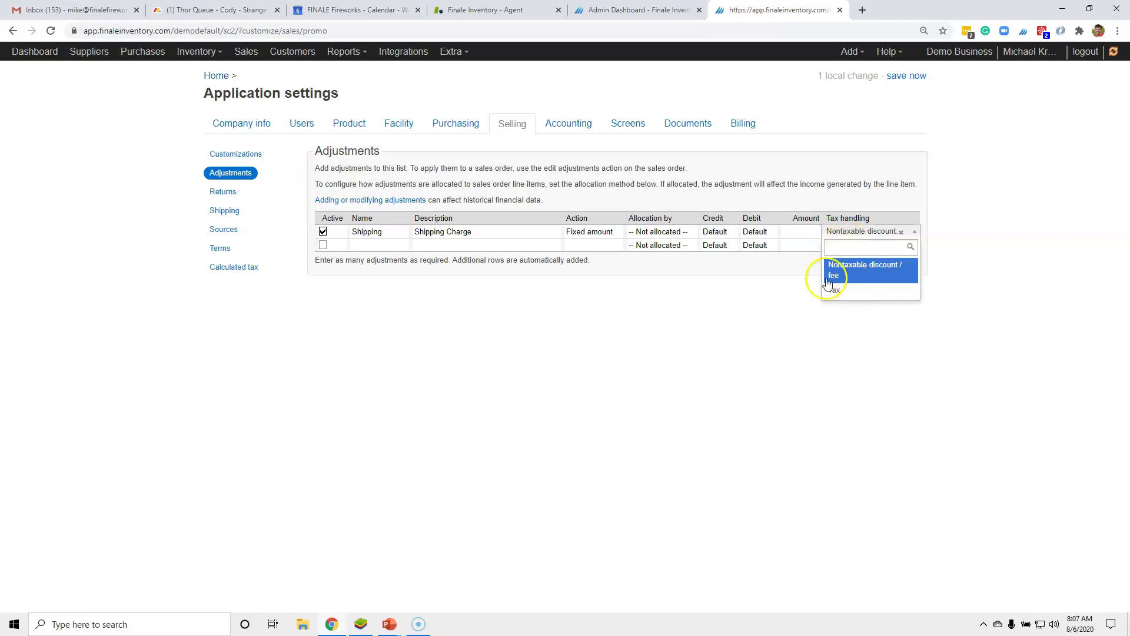
left_click(805, 277)
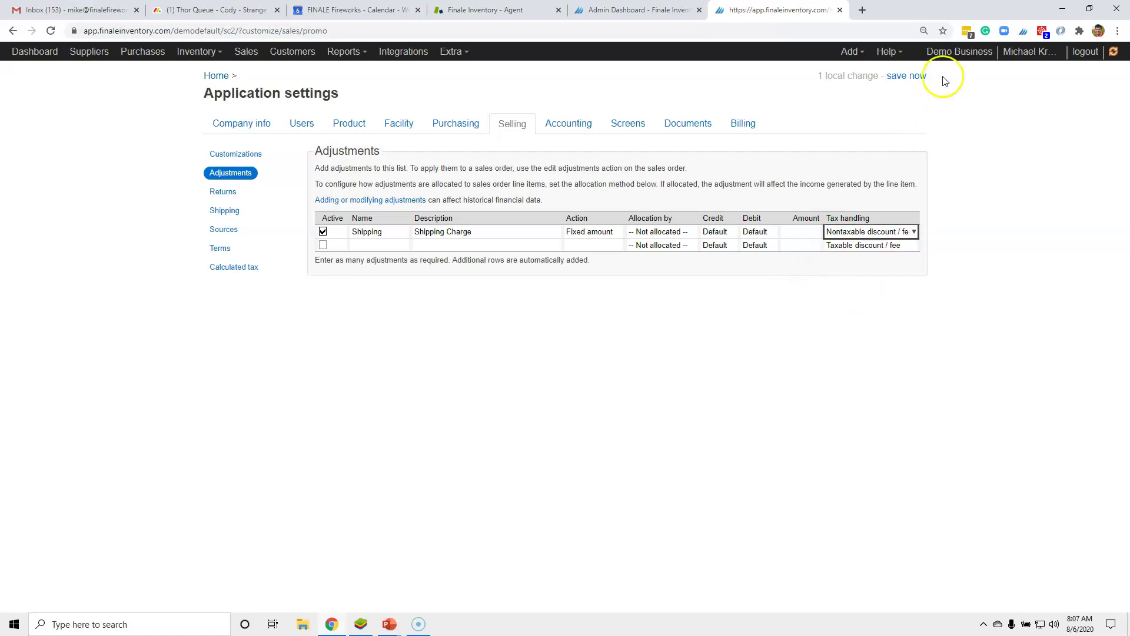
left_click(907, 75)
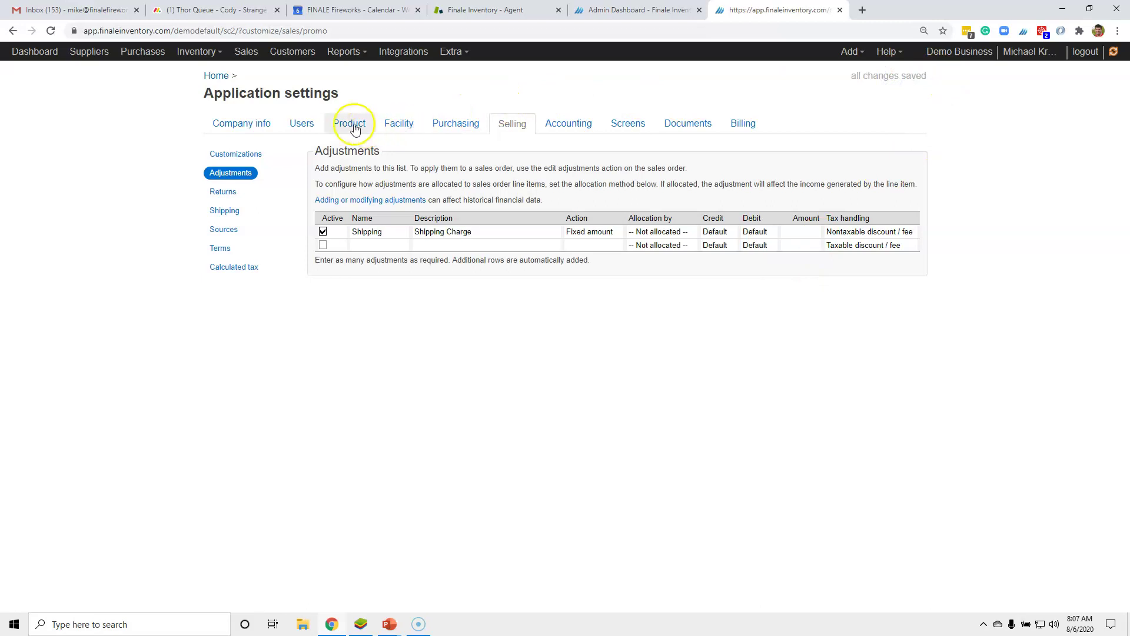
- Open the calculated tax settings for selling and add a tax item named State Tax with a rate of 5.36%
left_click(250, 62)
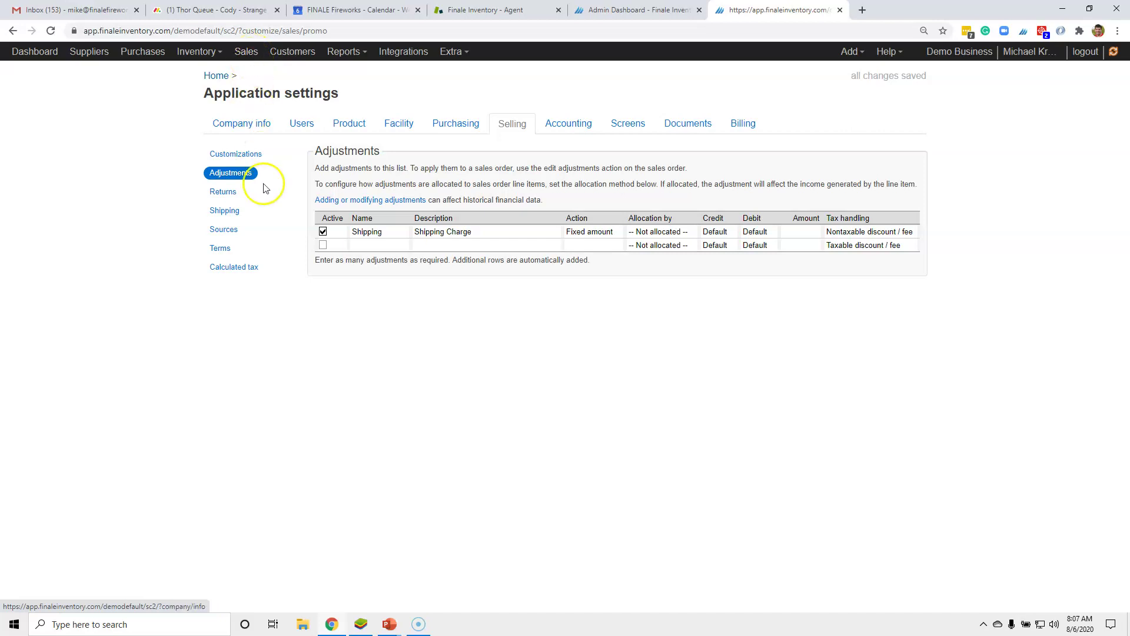
left_click(234, 269)
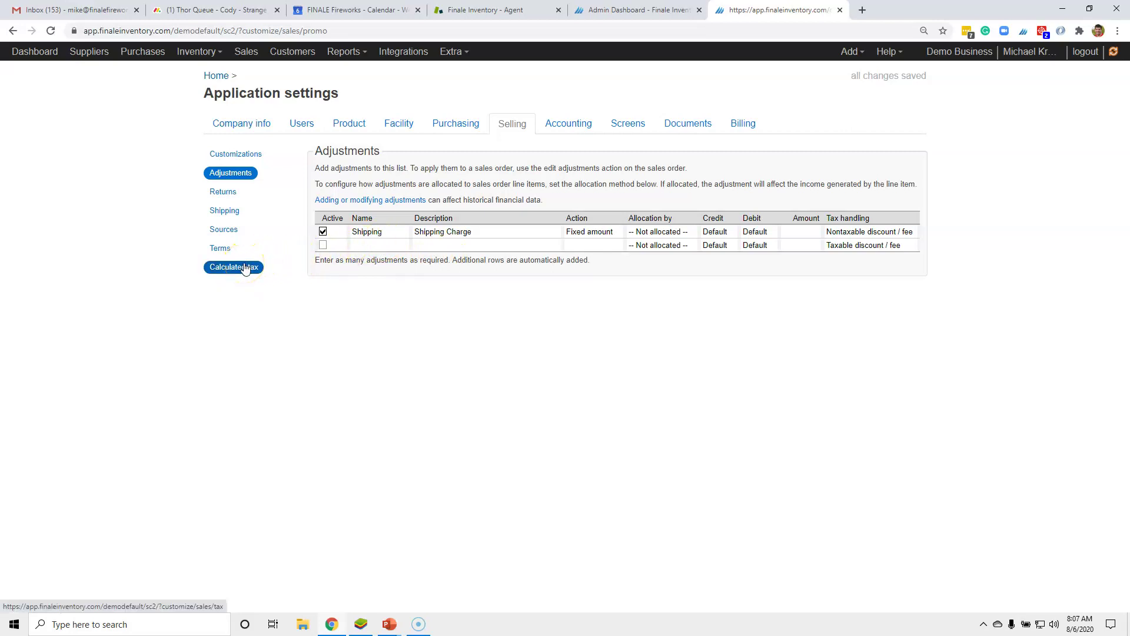
left_click(239, 271)
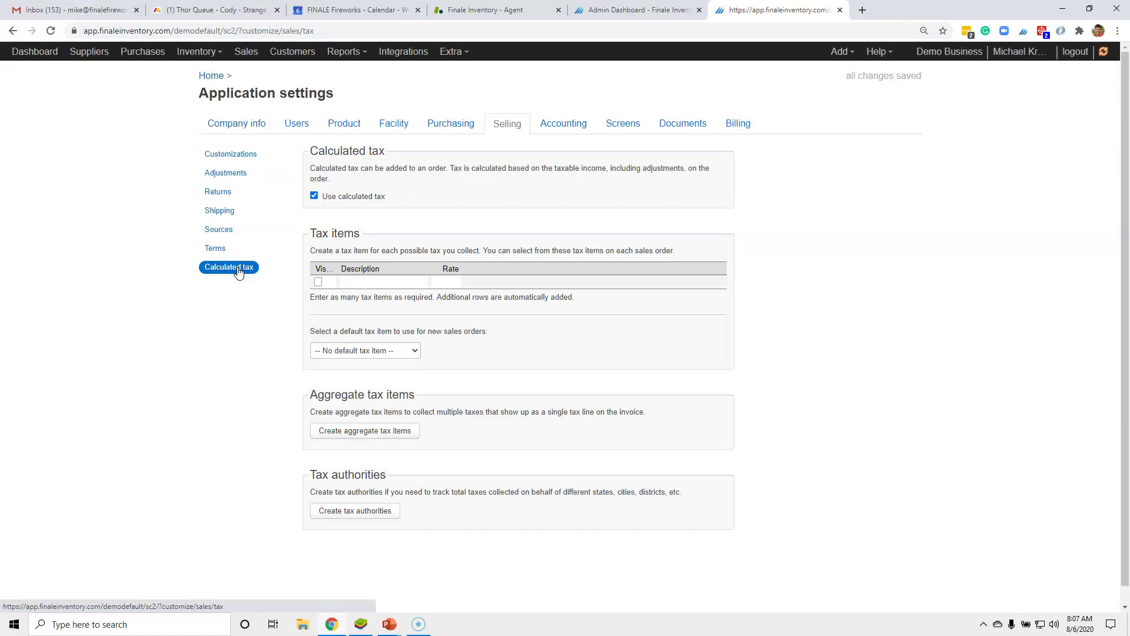
left_click(381, 283)
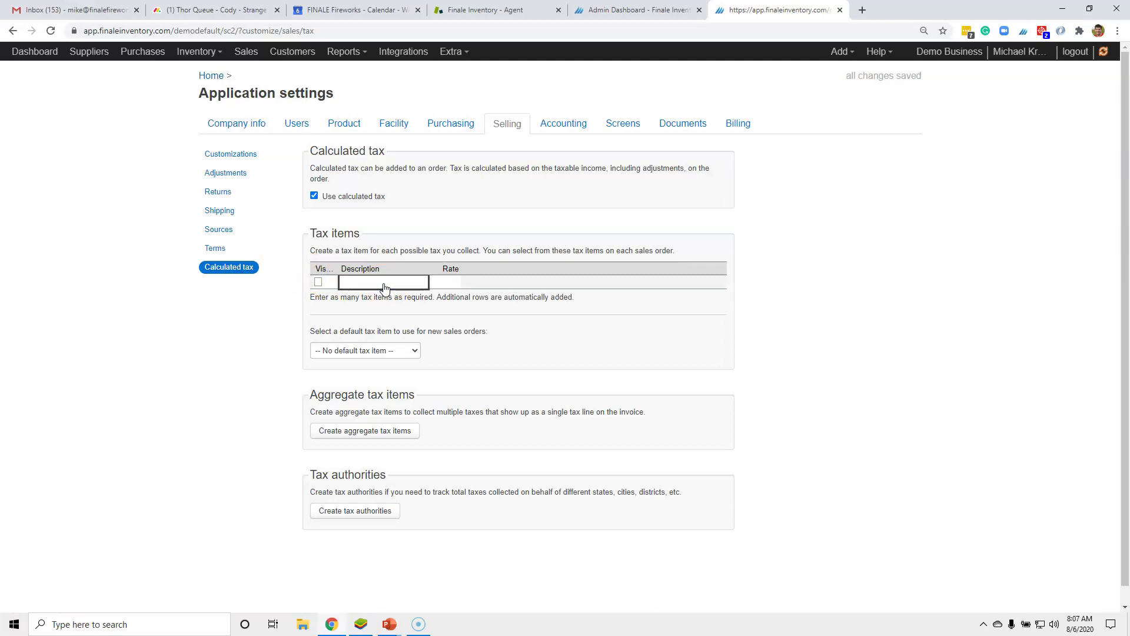
type("State Tax")
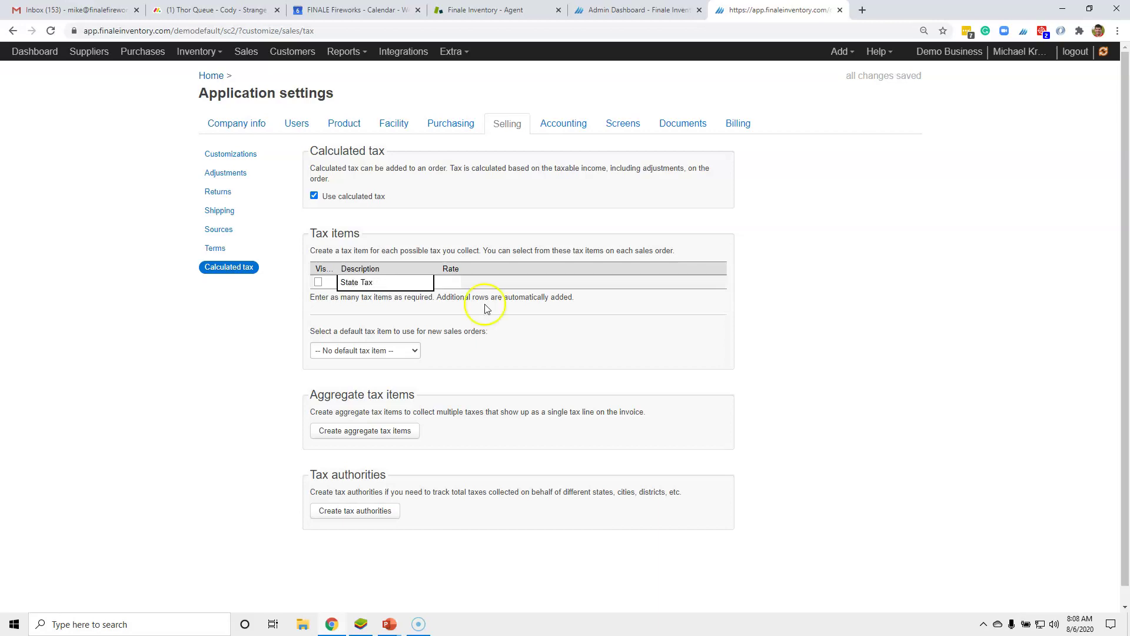
left_click(454, 284)
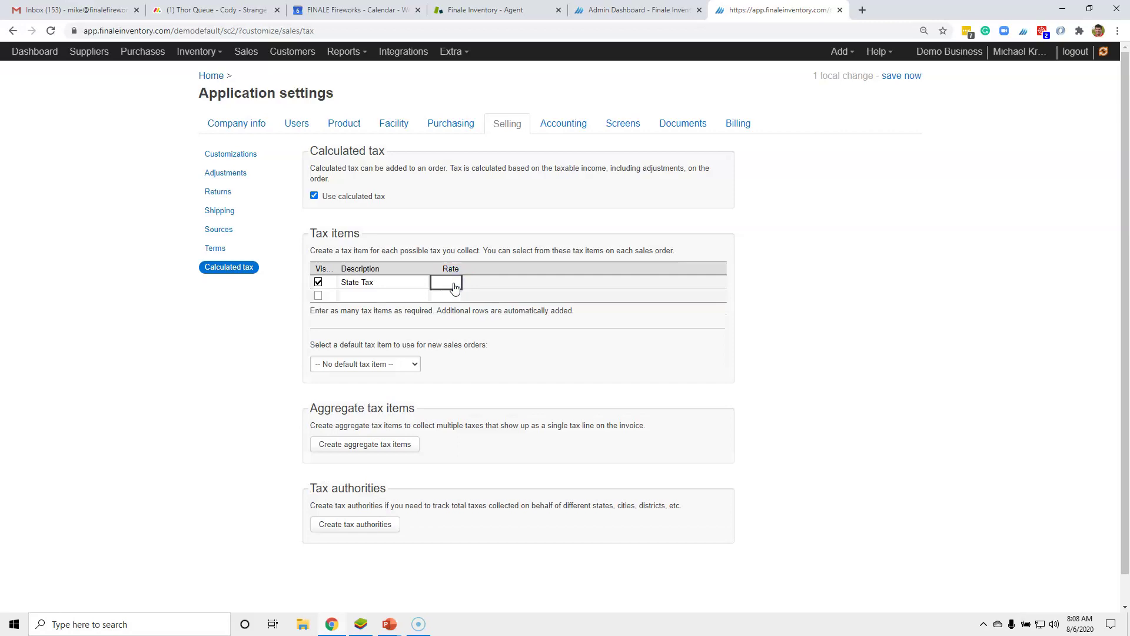
type("5.36")
left_click(468, 326)
- Check the default tax item choices without selecting one, then save the tax settings and return to the home page
left_click(410, 365)
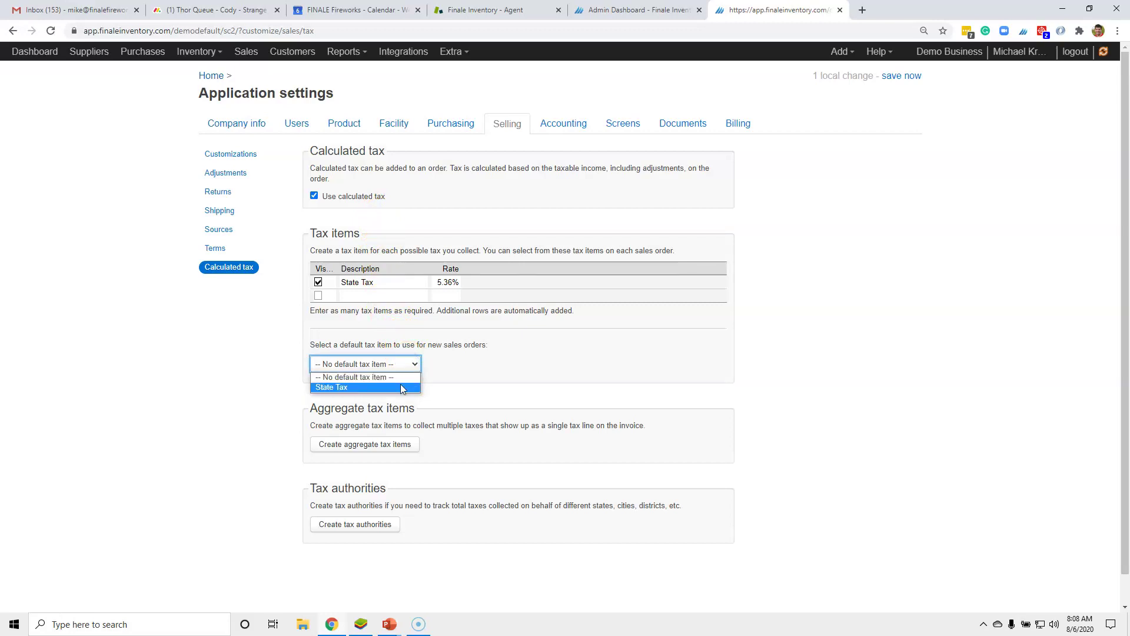
left_click(418, 335)
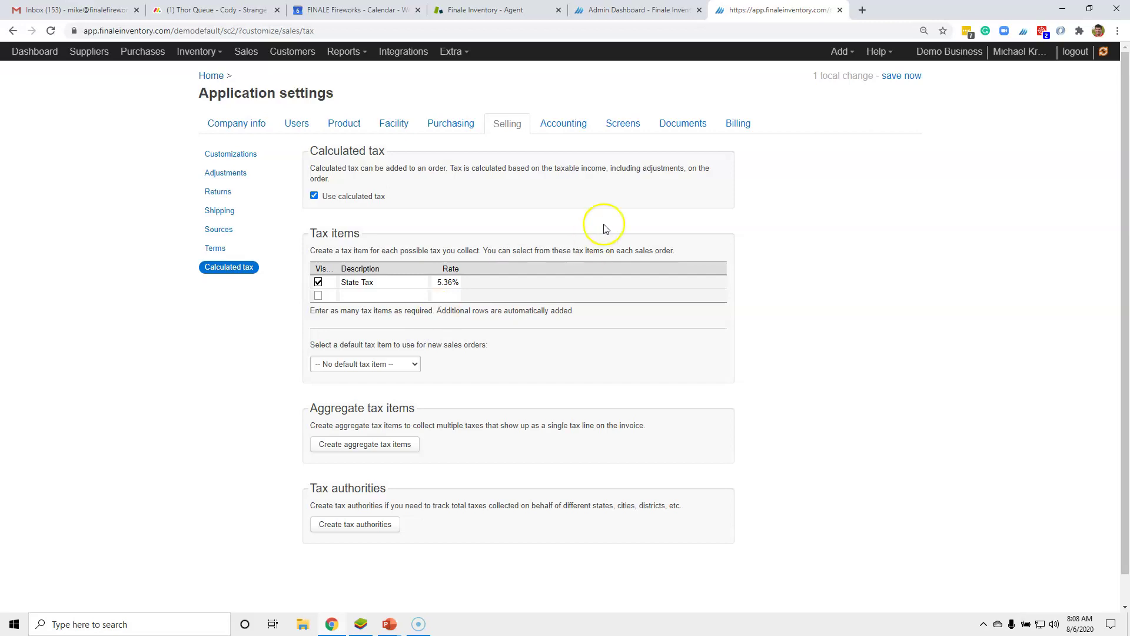
left_click(912, 76)
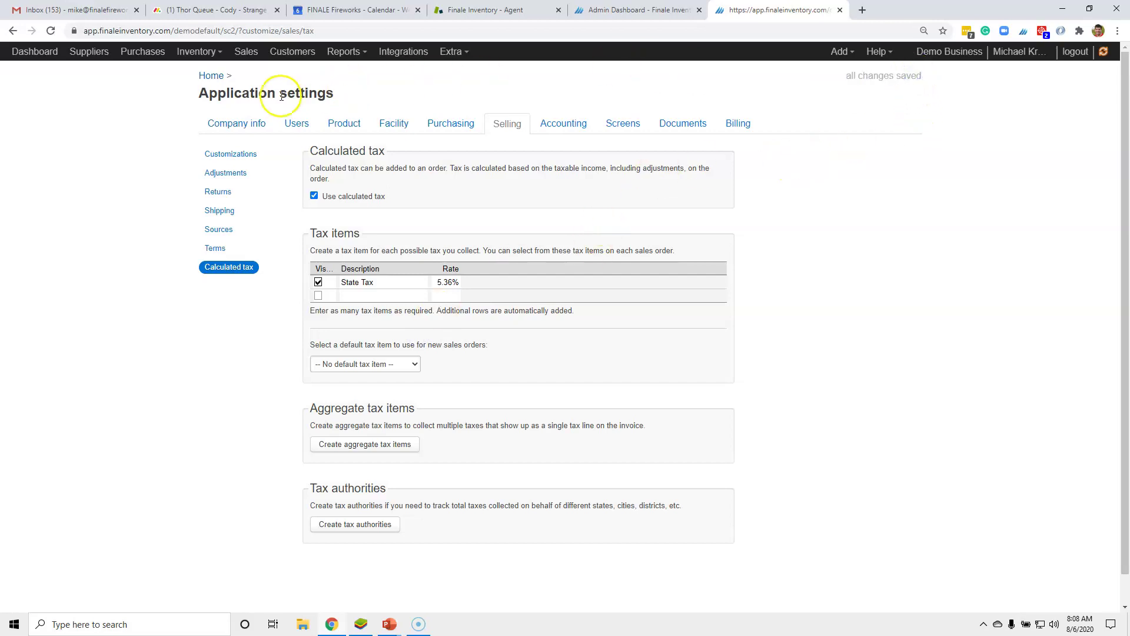
left_click(216, 75)
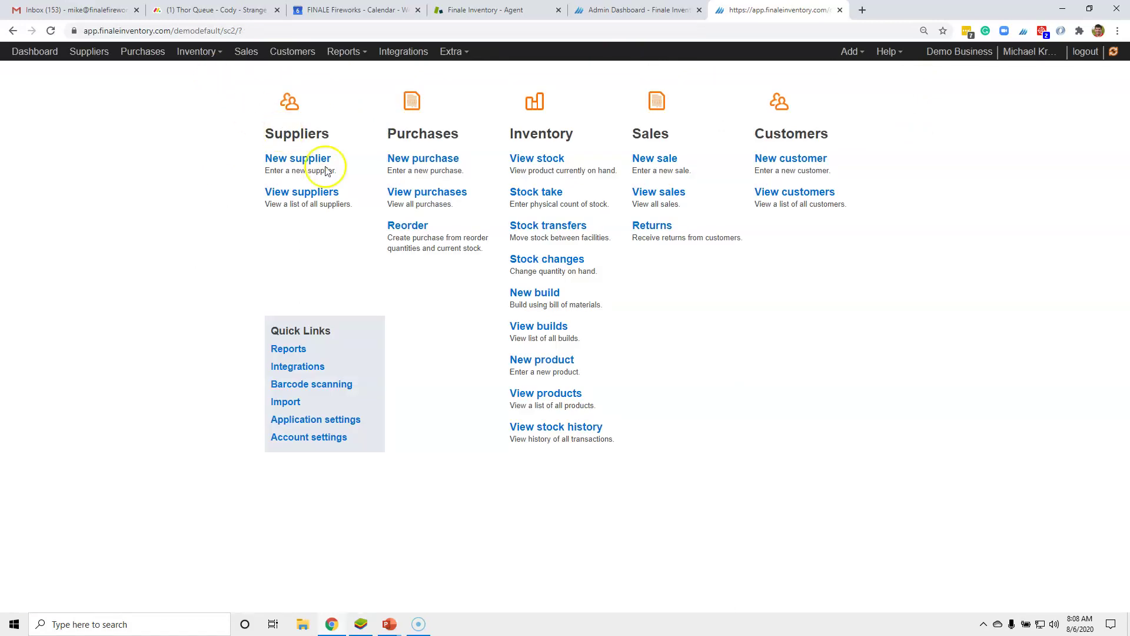